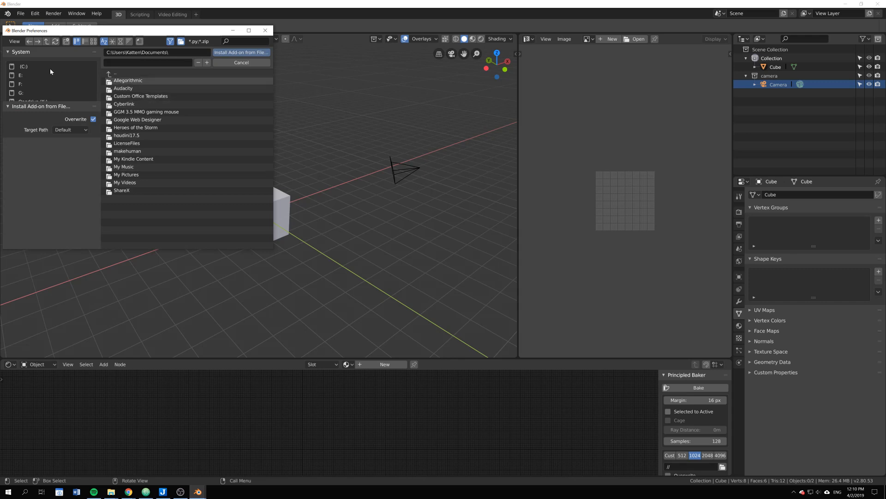
# - Install the add-on boxtoggletools.zip from the folder C:\CG\Projects\script_testing\boxtoggletools
pyautogui.click(182, 52)
pyautogui.write('C:\\CG\\Projects\\script_testing\\boxtoggletools')
pyautogui.press('Return')
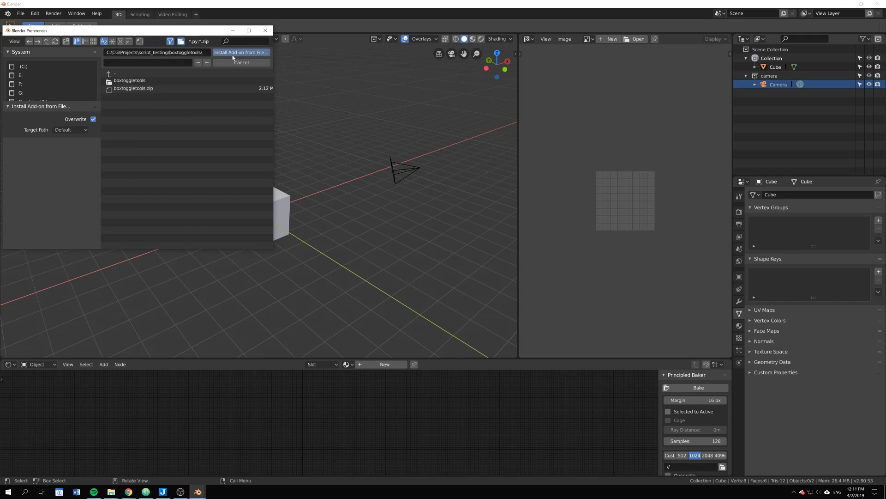
pyautogui.click(138, 89)
pyautogui.click(227, 52)
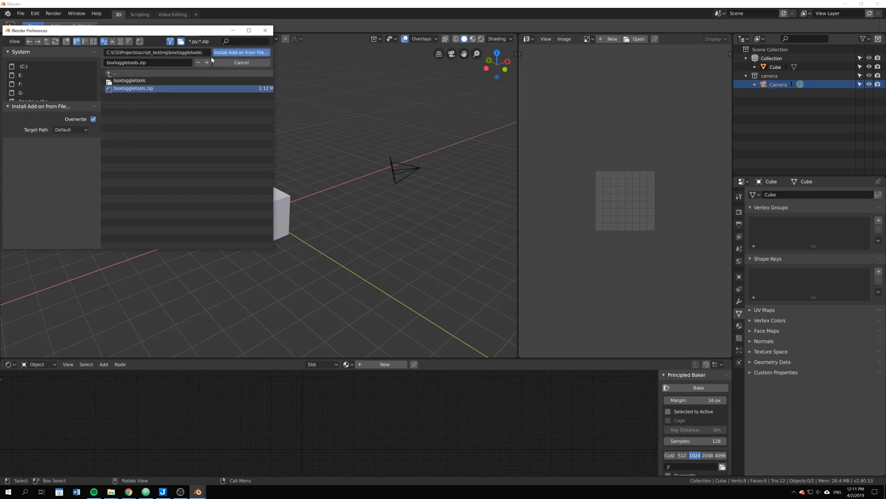
# - Enable the BoxProject Tools add-on, then save and close the preferences
pyautogui.click(86, 67)
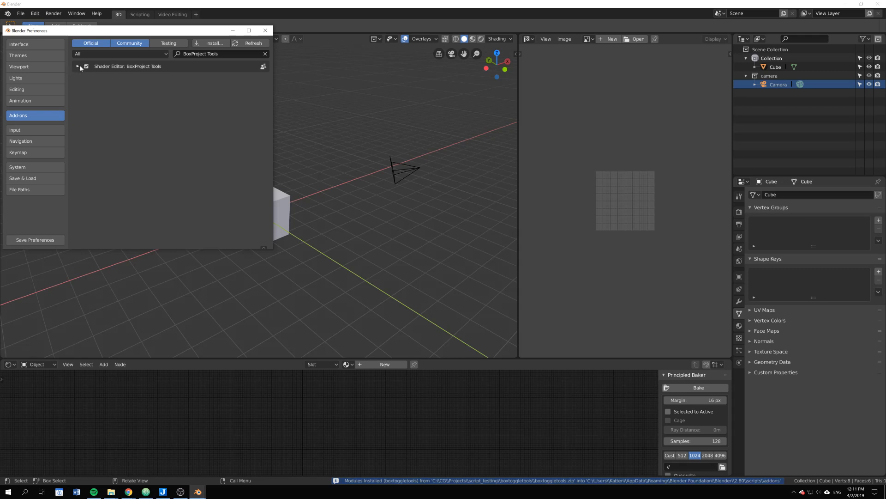
pyautogui.click(42, 240)
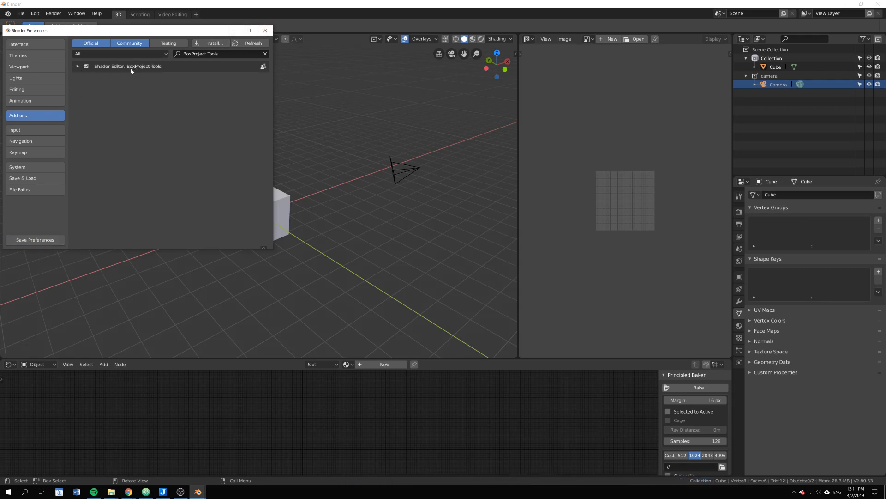
pyautogui.click(266, 31)
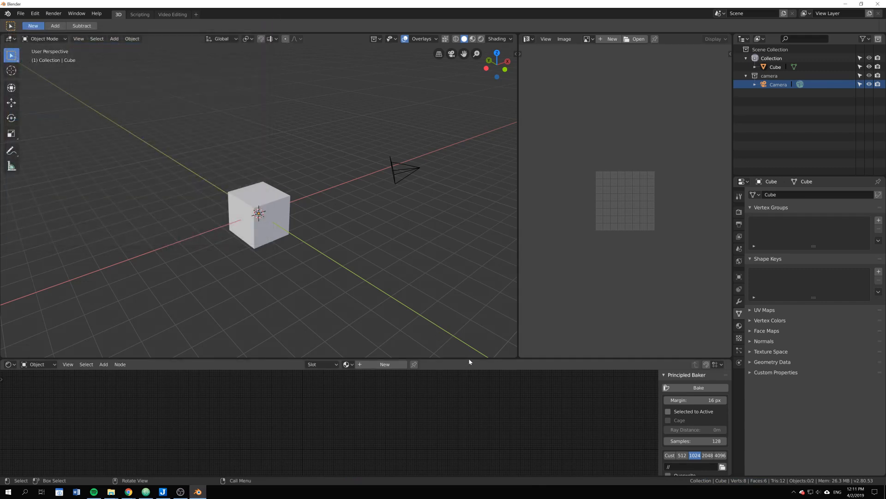
# - Enlarge the shader editor area upward and create a new material for the cube
pyautogui.moveTo(469, 358); pyautogui.dragTo(392, 257)
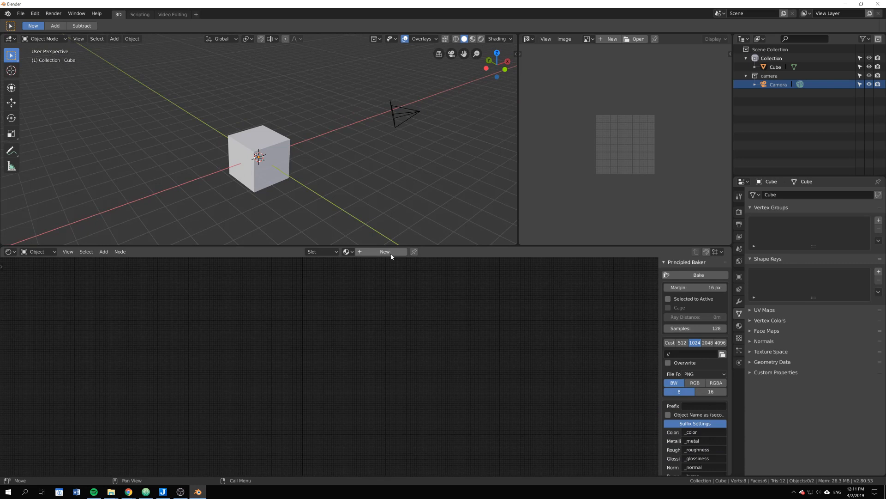
pyautogui.click(391, 253)
# - Start Principled Texture Setup and browse to C:\CG\Assets\Textures\Texture Haven Patreon Drive\jpg\2k
pyautogui.hotkey('ctrl', 'shift', 't')
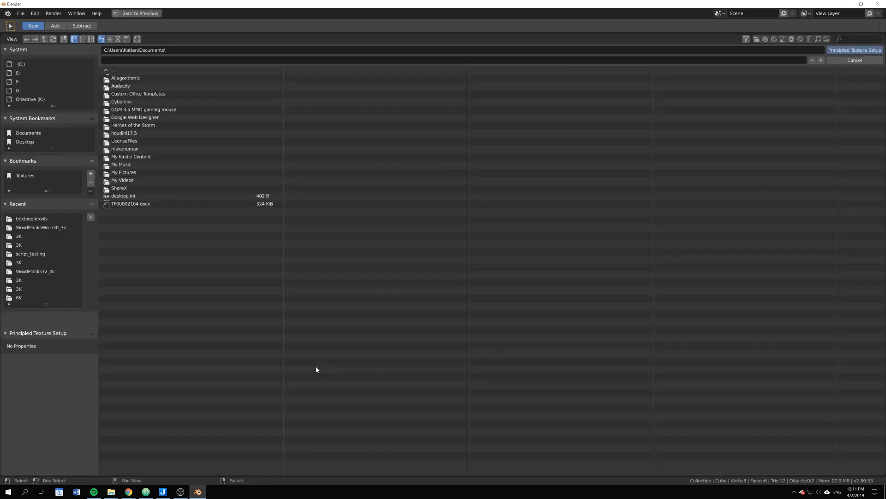
pyautogui.click(34, 172)
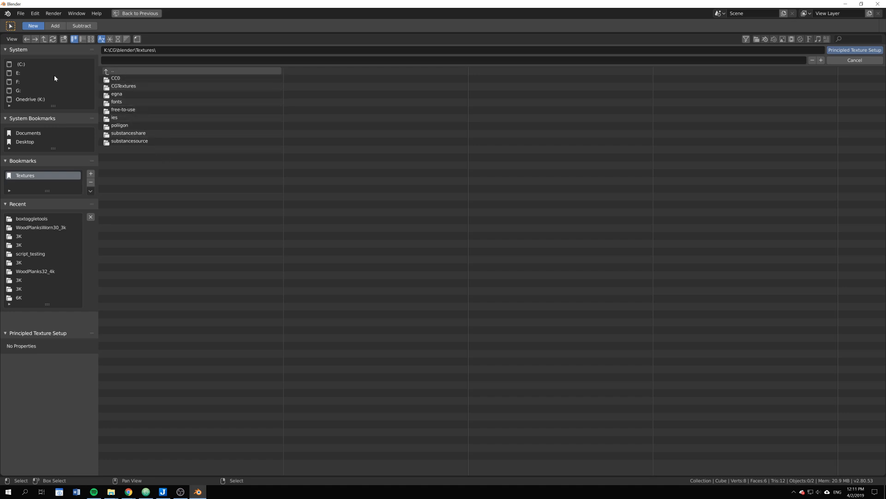
pyautogui.click(20, 63)
pyautogui.doubleClick(122, 86)
pyautogui.doubleClick(122, 81)
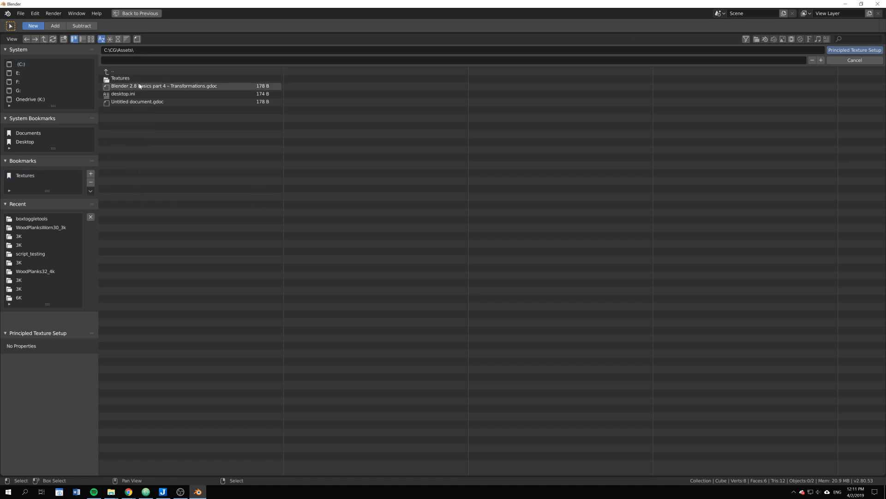
pyautogui.doubleClick(141, 86)
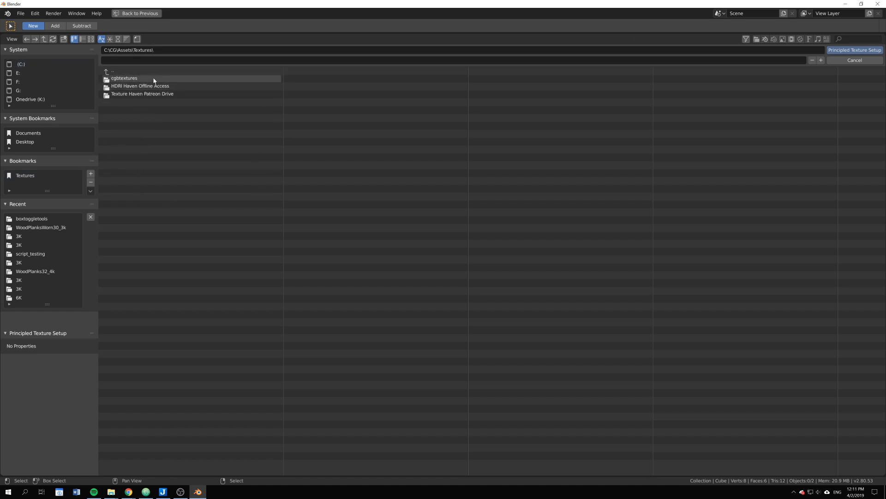
pyautogui.doubleClick(154, 95)
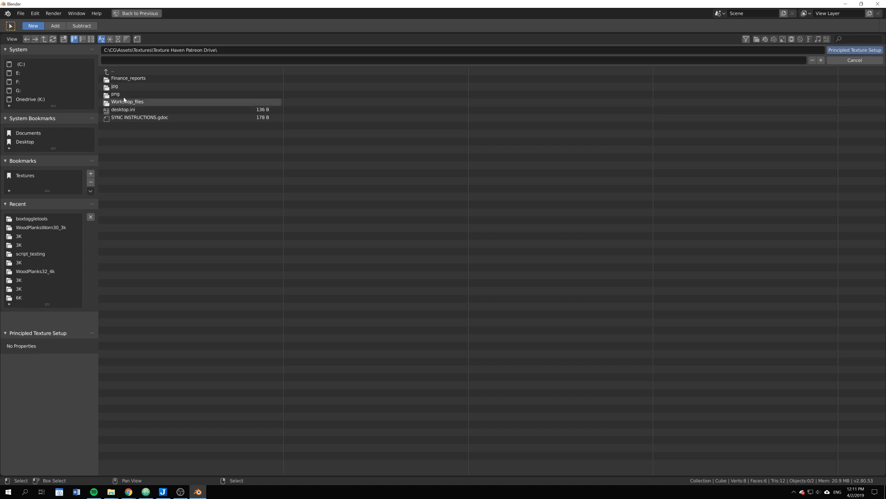
pyautogui.doubleClick(131, 86)
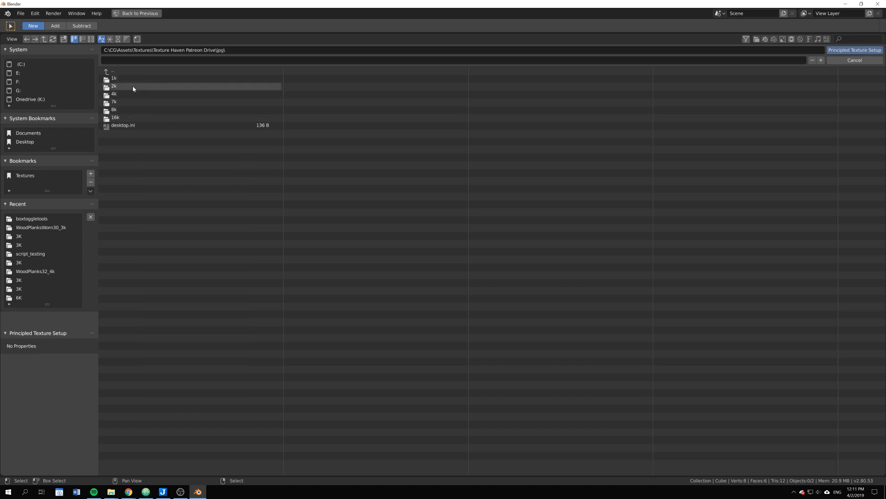
pyautogui.doubleClick(133, 89)
# - Look through the 2k texture folders and open old_planks_02
pyautogui.click(91, 39)
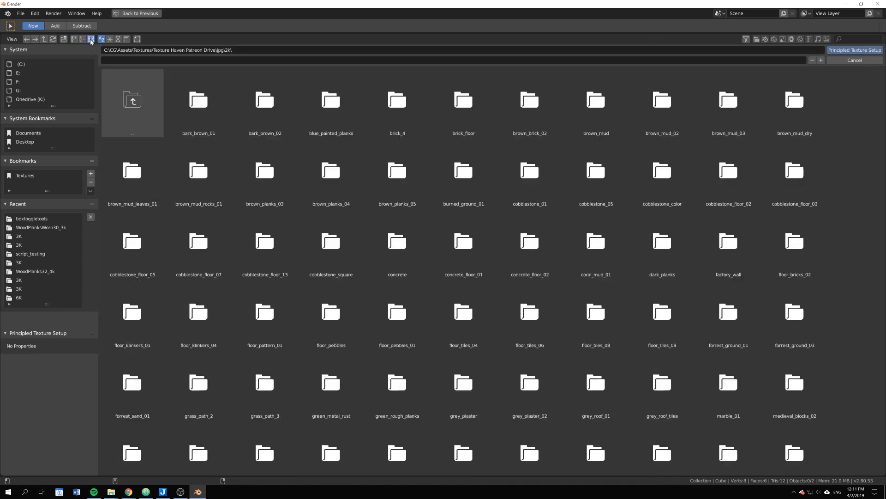
pyautogui.scroll(-3, 469, 233)
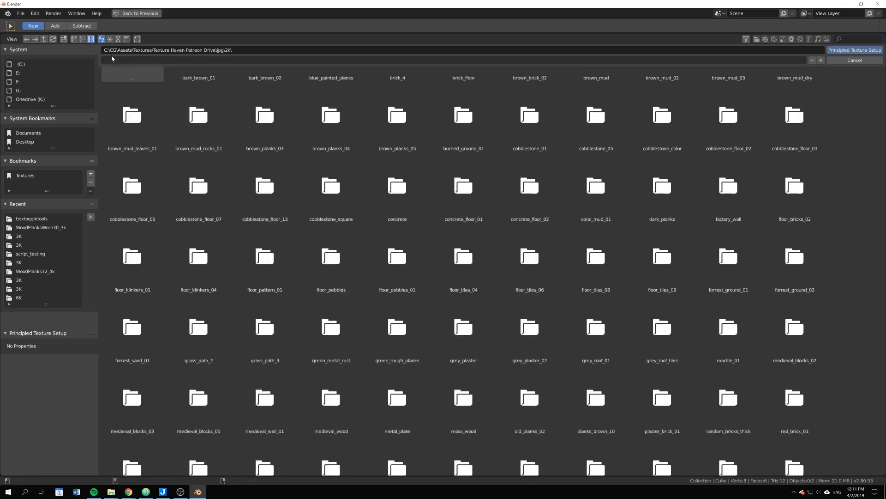
pyautogui.click(74, 39)
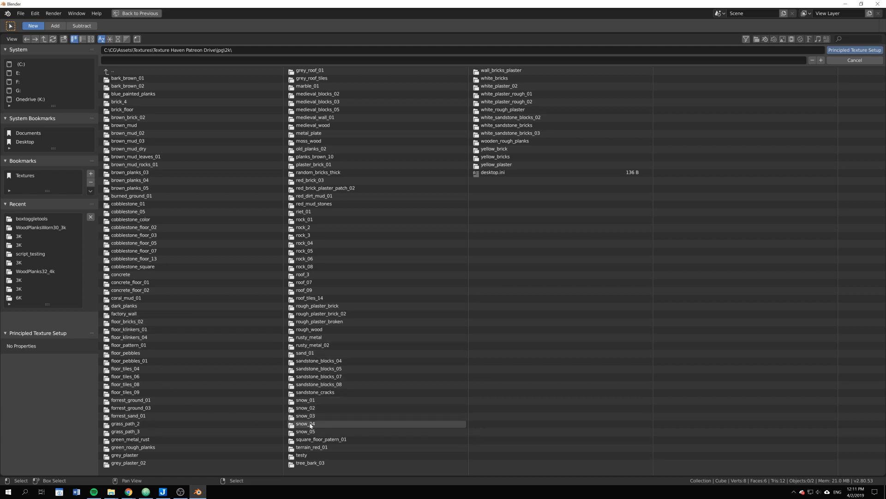
pyautogui.click(307, 149)
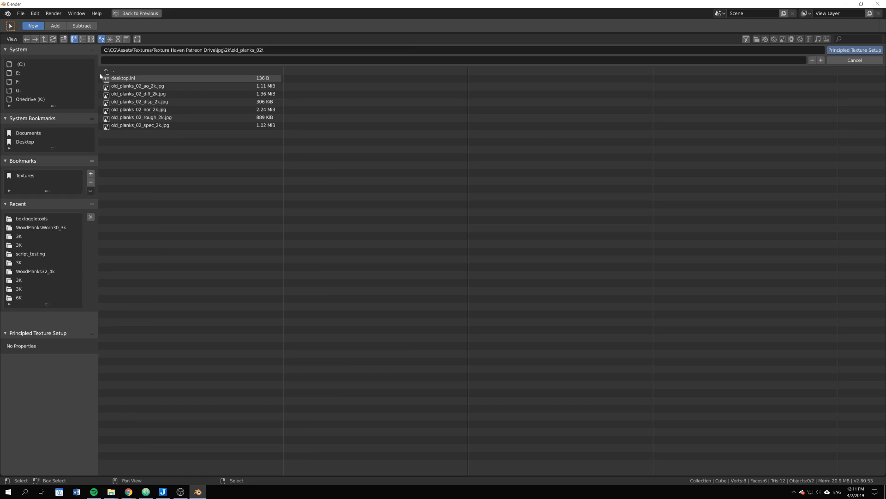
# - Show the files as thumbnails and load the old_planks_02 diffuse, normal and roughness maps into the Principled texture setup
pyautogui.click(91, 40)
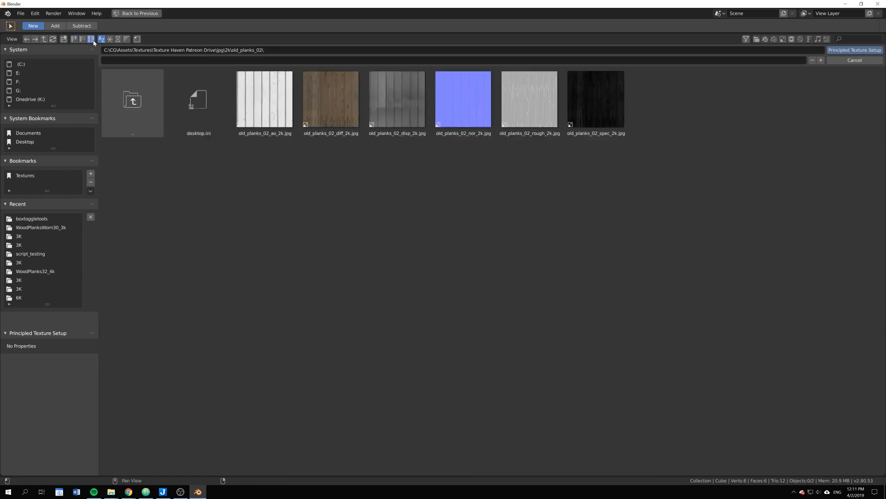
pyautogui.click(315, 105)
pyautogui.keyDown('shift'); pyautogui.click(489, 126); pyautogui.keyUp('shift')
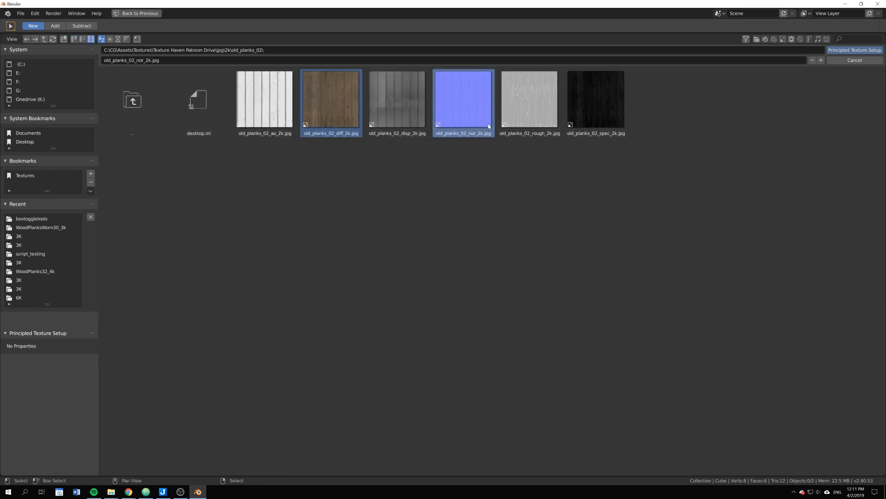
pyautogui.keyDown('shift'); pyautogui.click(529, 109); pyautogui.keyUp('shift')
pyautogui.keyDown('shift'); pyautogui.click(600, 115); pyautogui.keyUp('shift')
pyautogui.click(854, 50)
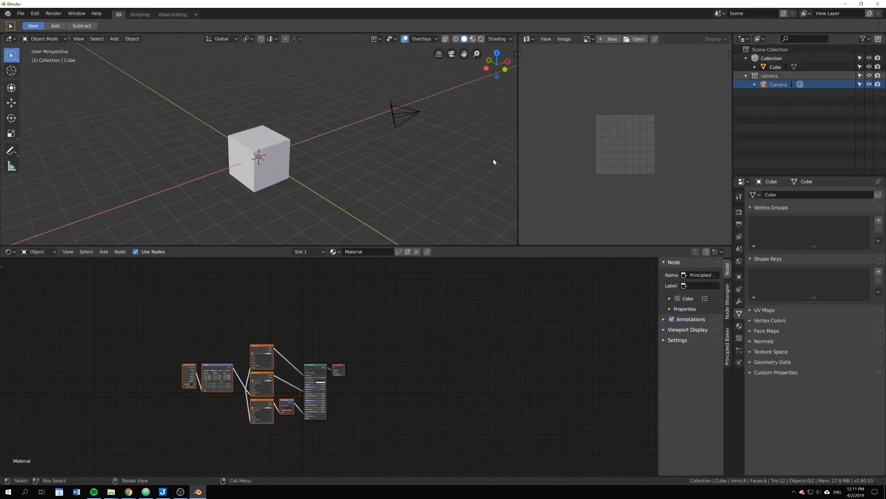
# - Switch the 3D viewport to material preview and inspect the cube's UV layout over the plank texture in Edit Mode, ending in Object Mode
pyautogui.scroll(3, 332, 349)
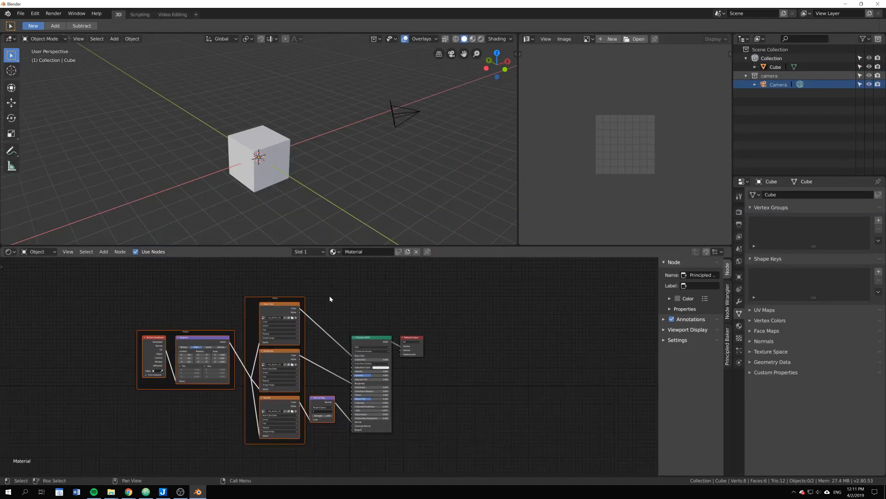
pyautogui.moveTo(330, 308); pyautogui.dragTo(365, 299, button='middle')
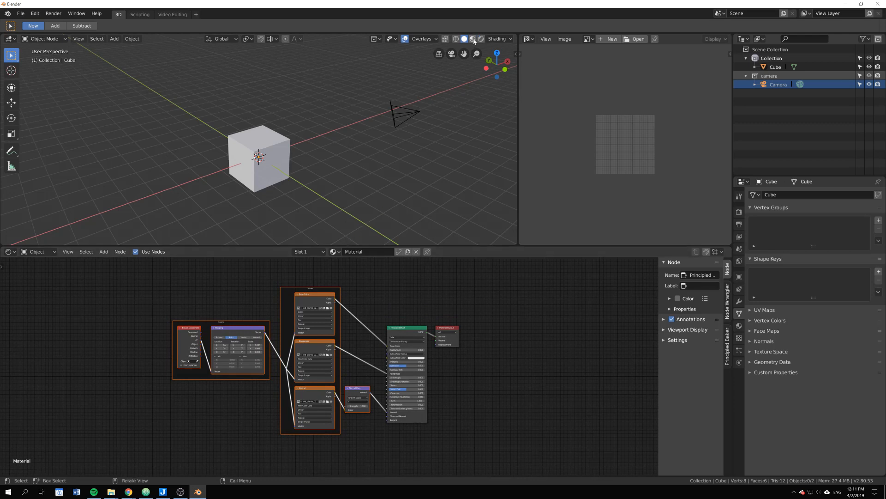
pyautogui.scroll(3, 295, 182)
pyautogui.moveTo(295, 182); pyautogui.dragTo(268, 156, button='middle')
pyautogui.click(268, 156)
pyautogui.press('Tab')
pyautogui.scroll(-3, 656, 152)
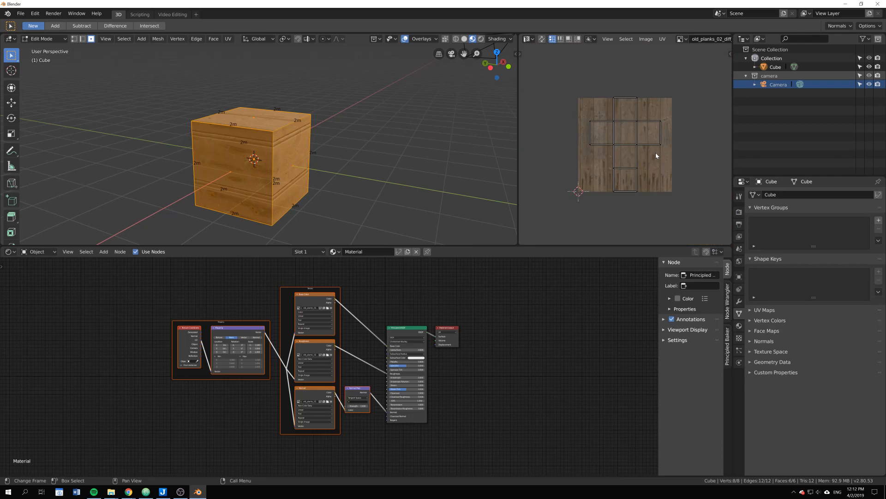
pyautogui.press('Tab')
pyautogui.moveTo(356, 192); pyautogui.dragTo(374, 182, button='middle')
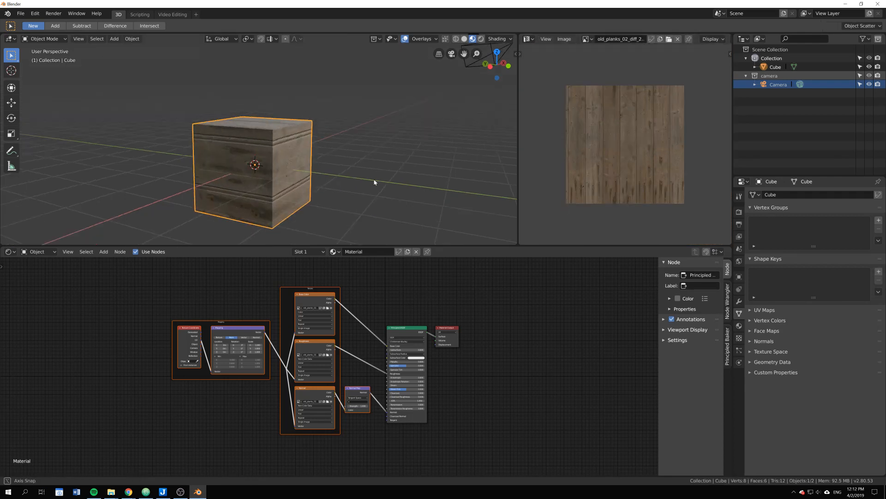
pyautogui.moveTo(310, 204); pyautogui.dragTo(400, 248, button='middle')
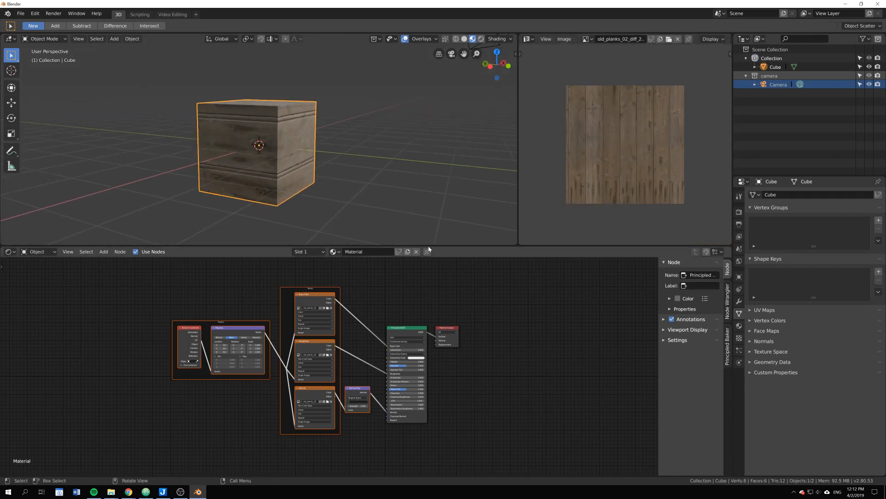
# - Enlarge the shader editor and select all nodes of the plank material
pyautogui.moveTo(401, 245); pyautogui.dragTo(429, 162)
pyautogui.scroll(3, 394, 229)
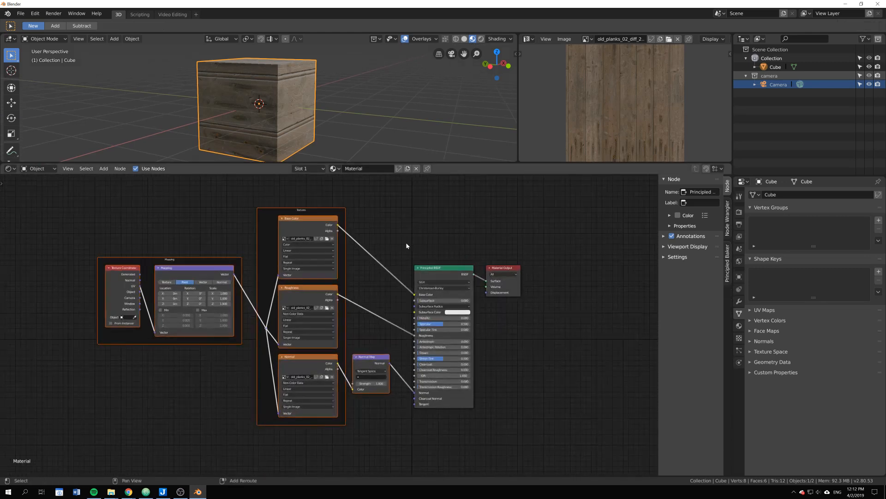
pyautogui.click(312, 233)
pyautogui.press('a')
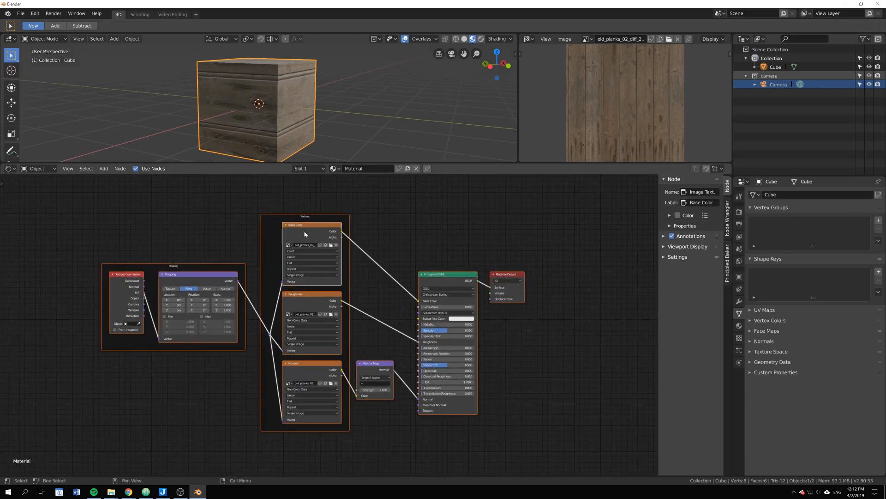
# - Select only the three image textures, the Normal Map and the Principled BSDF, and toggle the textures to Box projection with 0.200 blend
pyautogui.hotkey('alt', 'a')
pyautogui.click(303, 297)
pyautogui.click(303, 232)
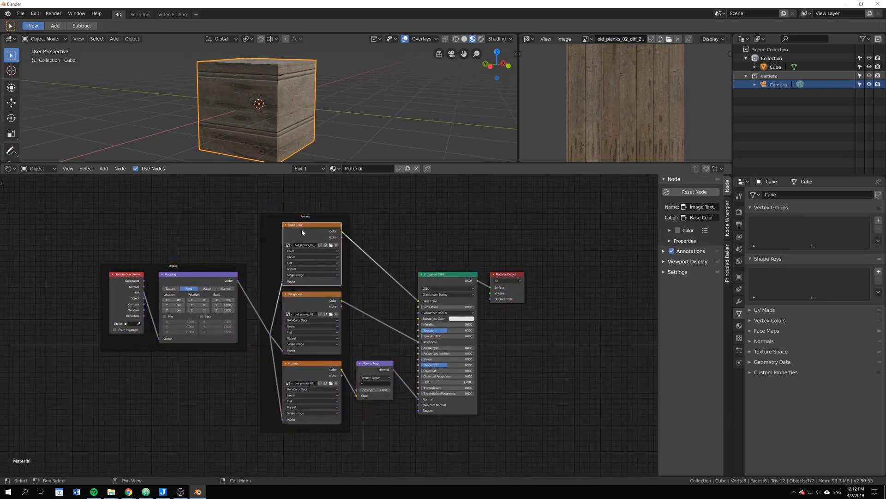
pyautogui.click(299, 301)
pyautogui.click(308, 366)
pyautogui.click(375, 370)
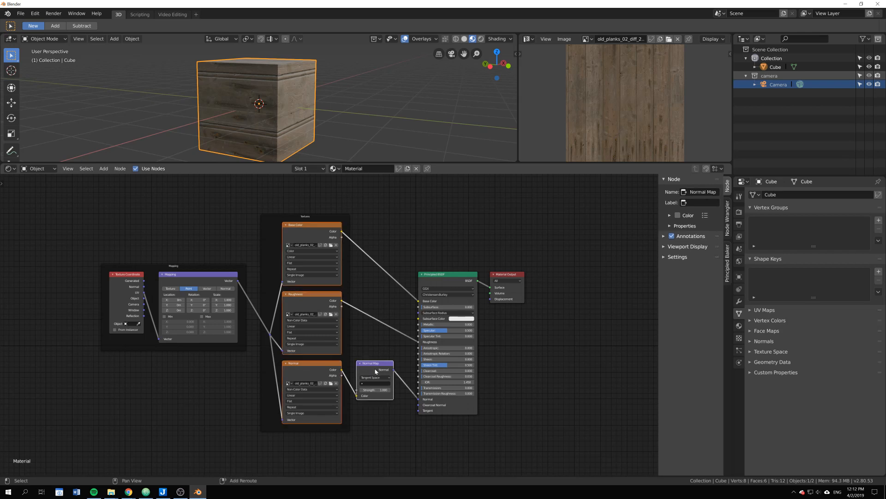
pyautogui.click(449, 277)
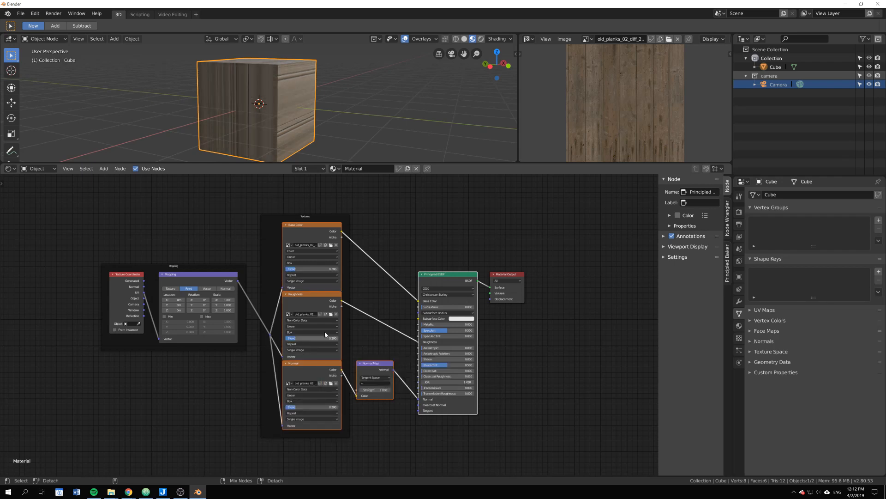
# - Try toggling only the Base Color and Roughness textures between Box and Flat projection
pyautogui.click(313, 229)
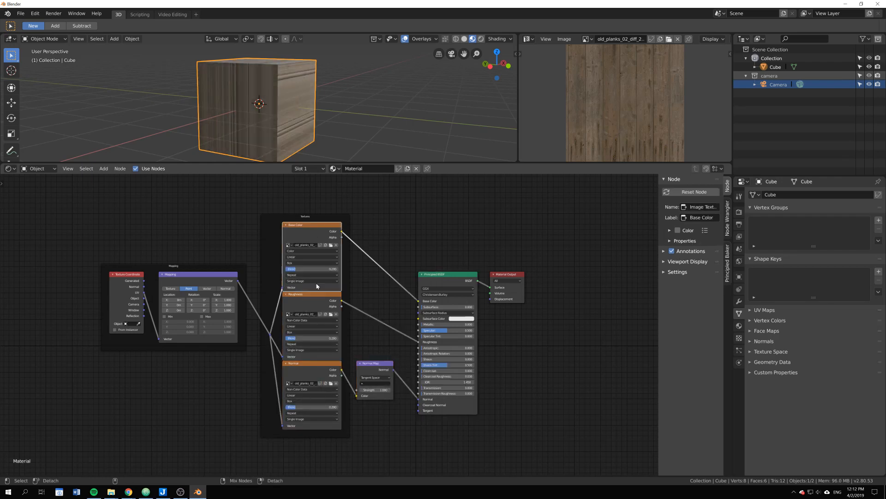
pyautogui.press('BackSpace')
pyautogui.keyDown('shift'); pyautogui.click(302, 303); pyautogui.keyUp('shift')
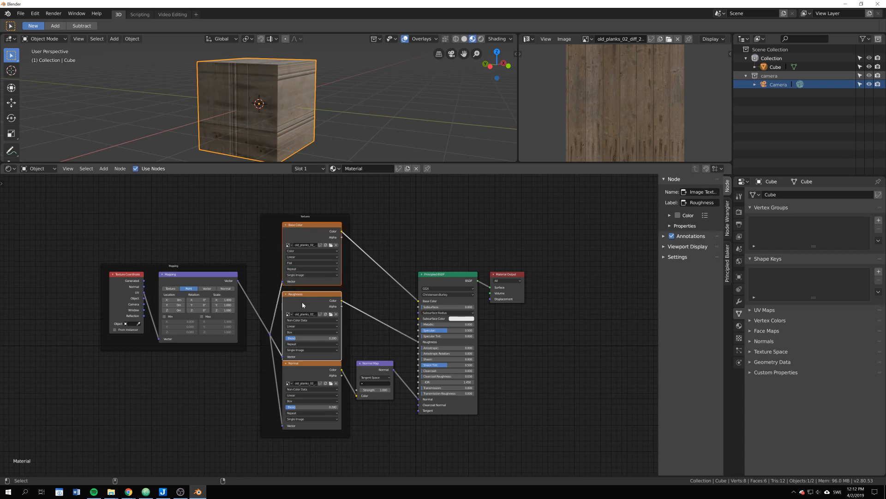
pyautogui.hotkey('ctrl', 'z')
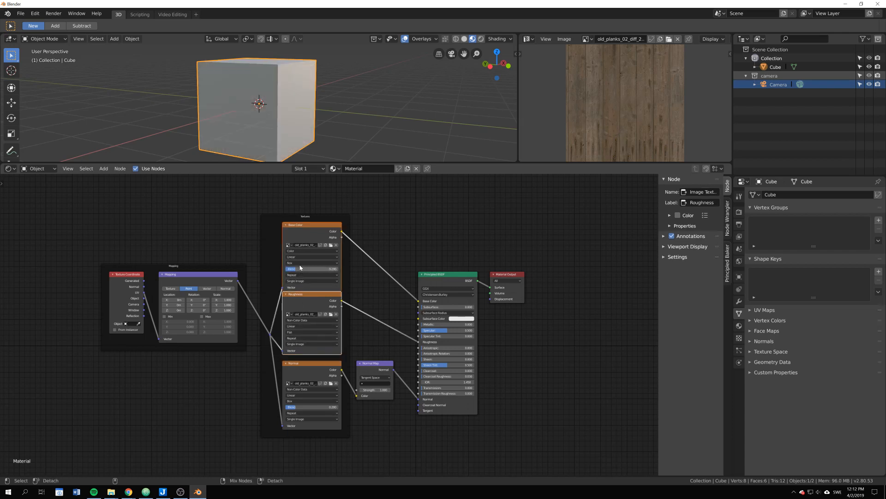
pyautogui.hotkey('ctrl', 'shift', 'z')
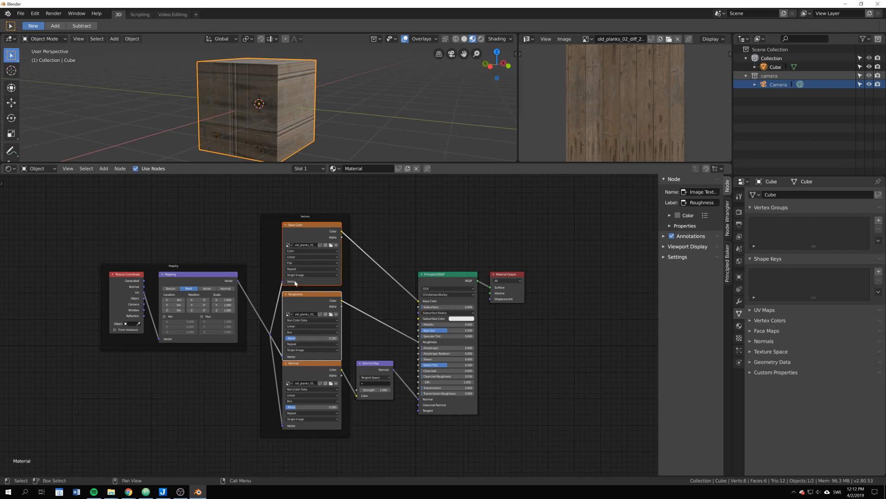
pyautogui.hotkey('ctrl', 'z')
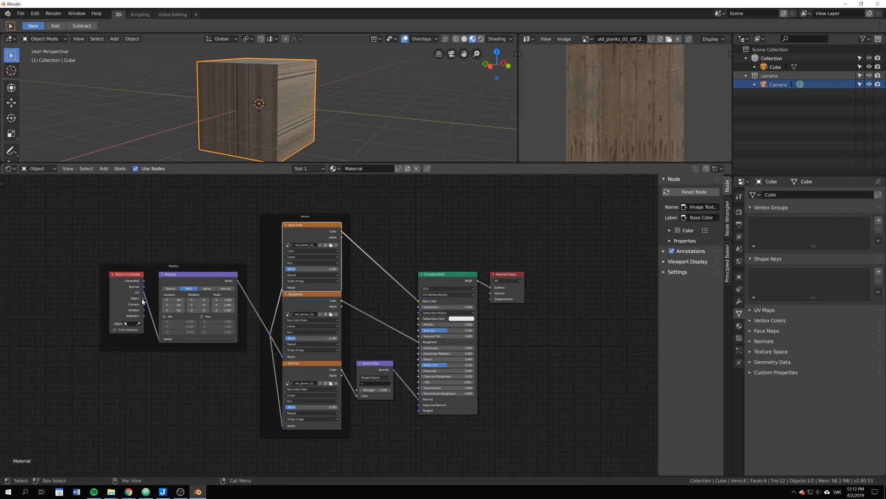
# - Connect the Texture Coordinate node's Object output to the Mapping node's Vector input
pyautogui.moveTo(144, 298); pyautogui.dragTo(159, 338)
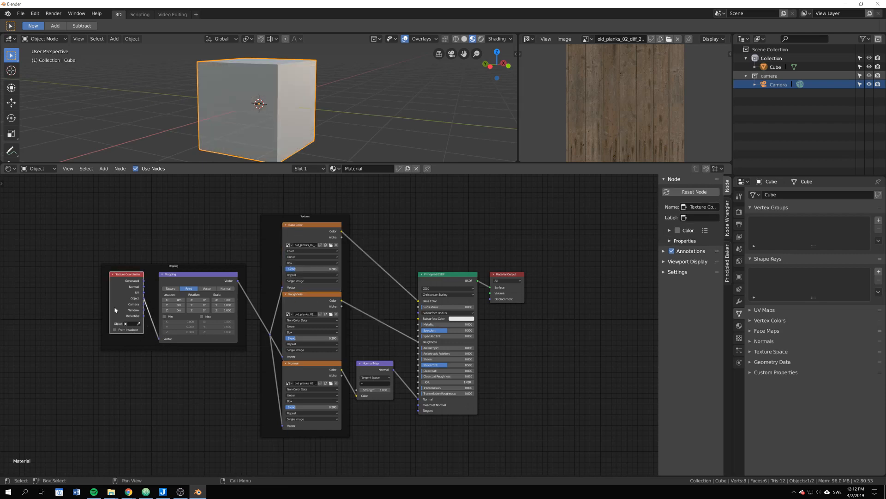
# - Move the Texture Coordinate node farther from the Mapping node and toggle all image textures to Flat projection and back to Box
pyautogui.moveTo(115, 310); pyautogui.dragTo(102, 310)
pyautogui.moveTo(259, 105); pyautogui.dragTo(281, 153, button='middle')
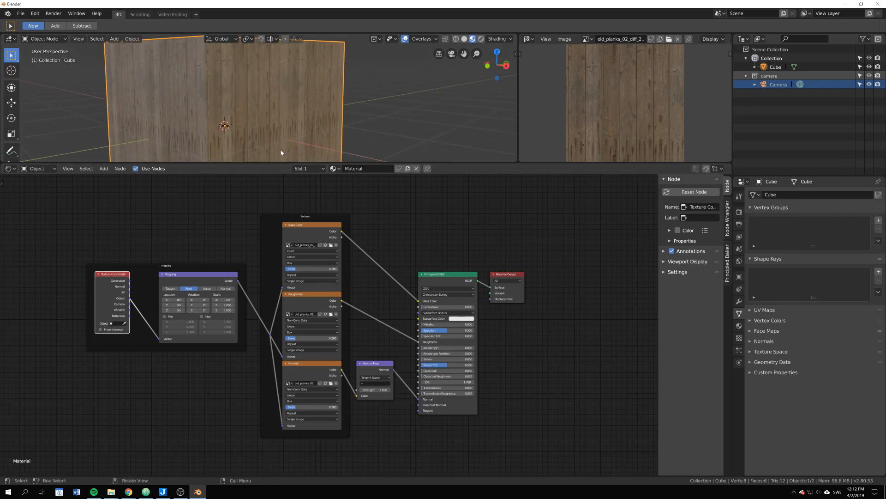
pyautogui.hotkey('ctrl', 'z')
pyautogui.hotkey('ctrl', 'z')
pyautogui.hotkey('ctrl', 'z')
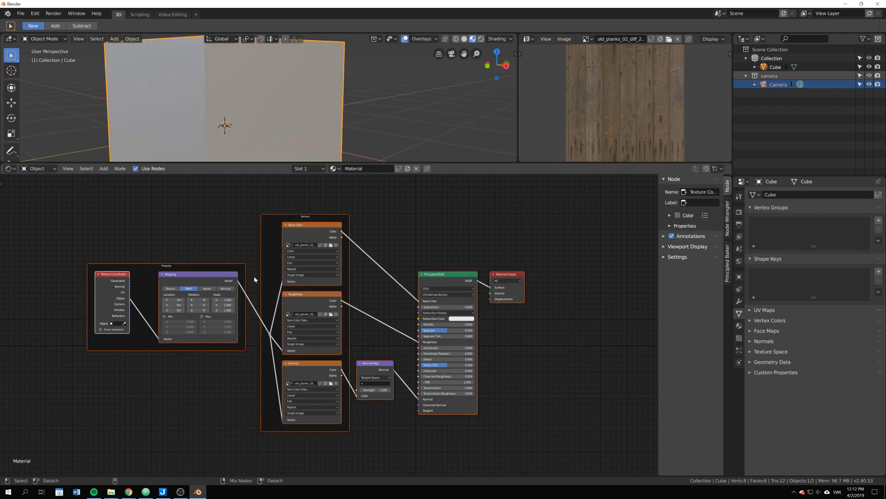
pyautogui.hotkey('ctrl', 'shift', 'z')
pyautogui.hotkey('ctrl', 'shift', 'z')
pyautogui.hotkey('ctrl', 'shift', 'z')
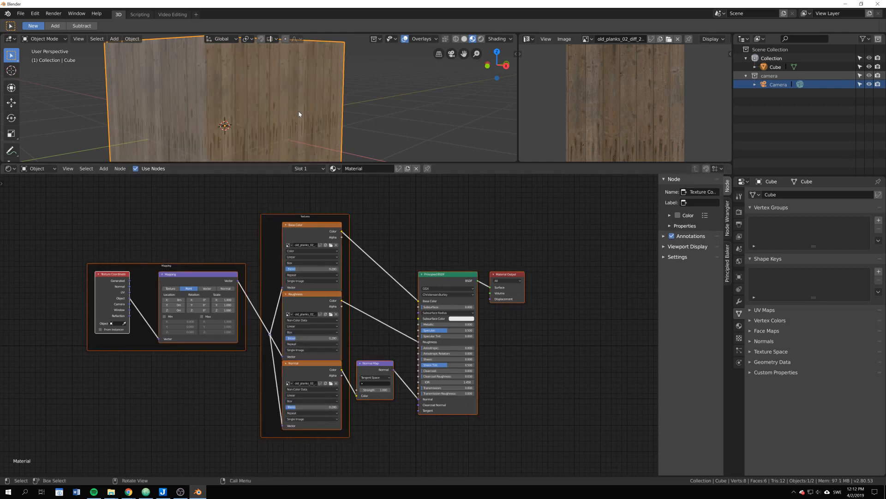
# - Inspect the box-projected planks on the cube's faces and enlarge the 3D viewport above the shader editor
pyautogui.scroll(-4, 306, 121)
pyautogui.moveTo(305, 121); pyautogui.dragTo(267, 153, button='middle')
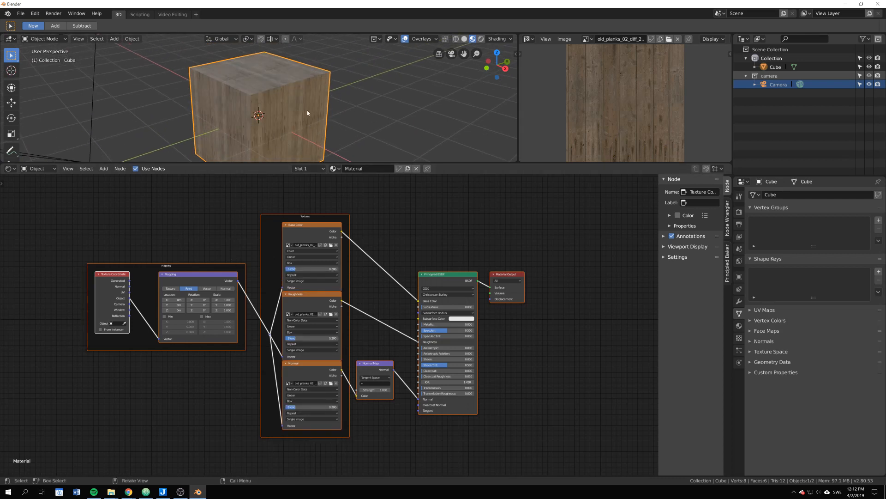
pyautogui.moveTo(307, 113); pyautogui.dragTo(340, 112, button='middle')
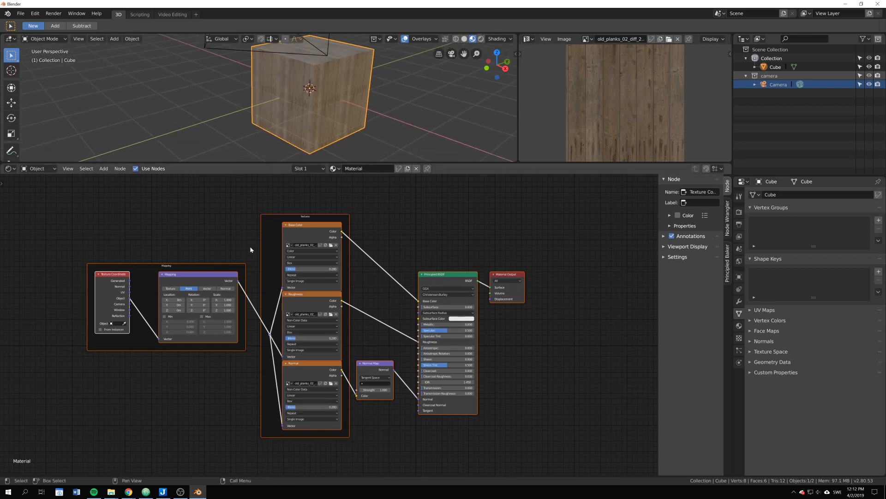
pyautogui.moveTo(286, 152); pyautogui.dragTo(339, 119, button='middle')
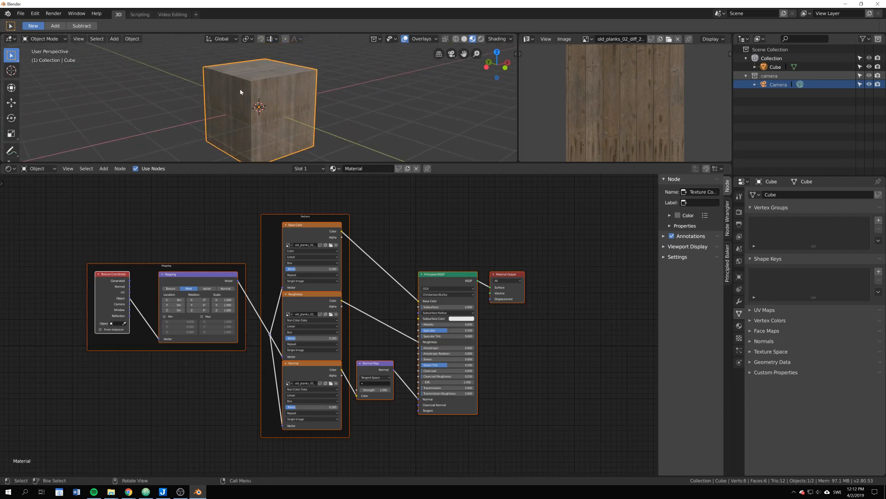
pyautogui.keyDown('shift'); pyautogui.moveTo(266, 95); pyautogui.dragTo(284, 88, button='middle'); pyautogui.keyUp('shift')
pyautogui.scroll(1, 294, 100)
pyautogui.moveTo(303, 163); pyautogui.dragTo(305, 213)
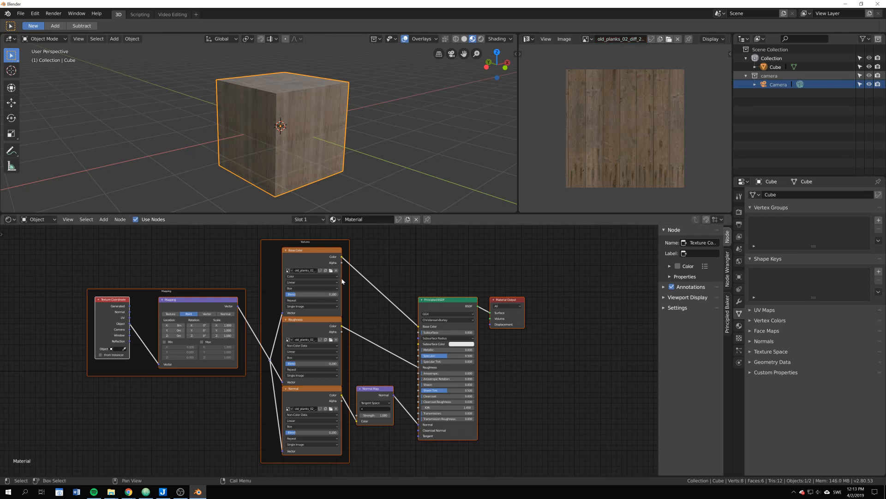
# - Widen the Base Color, Roughness and Normal image texture nodes so their full file names can be read
pyautogui.moveTo(342, 278); pyautogui.dragTo(391, 277)
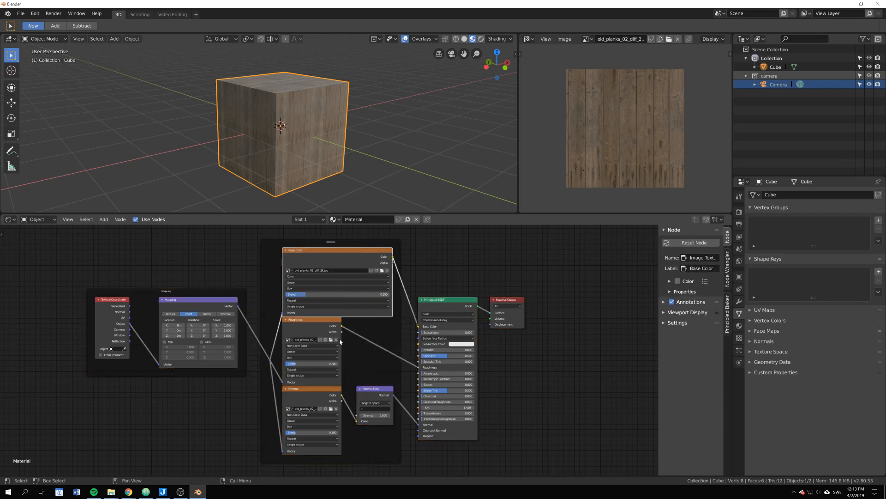
pyautogui.moveTo(340, 340); pyautogui.dragTo(392, 339)
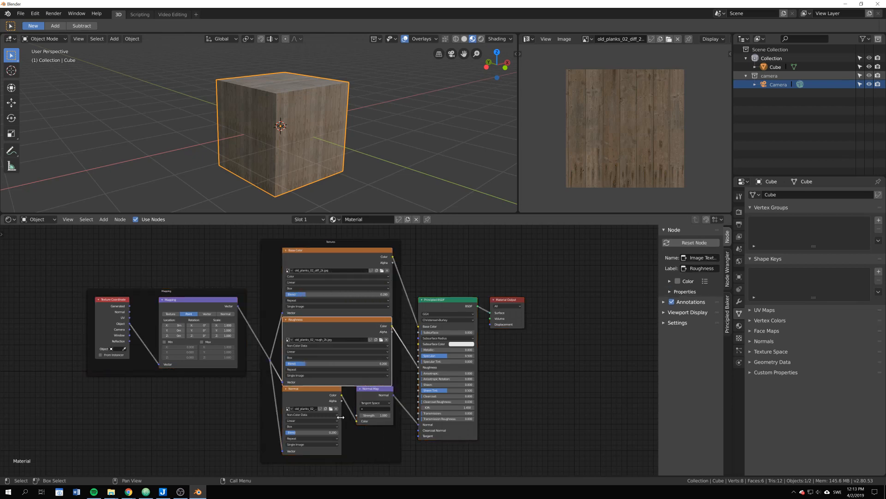
pyautogui.moveTo(341, 417); pyautogui.dragTo(408, 417)
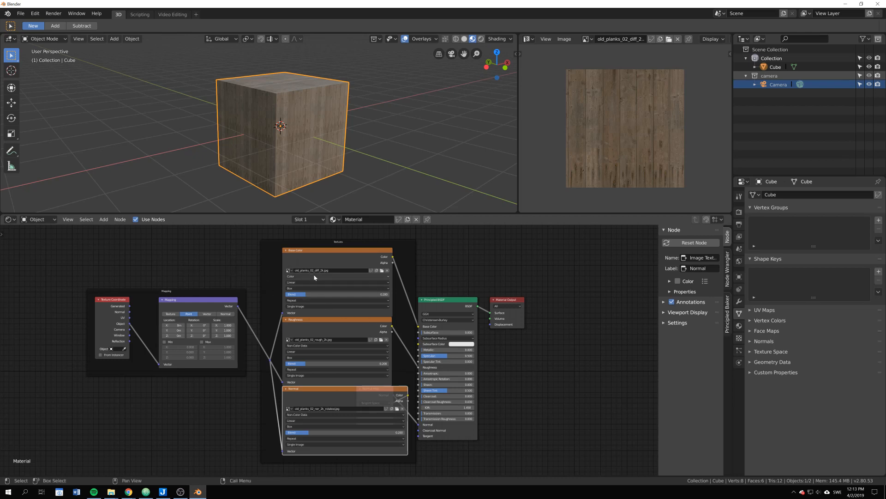
# - Select the Base Color, Roughness and Normal image textures and switch them to their rotated image files
pyautogui.click(321, 262)
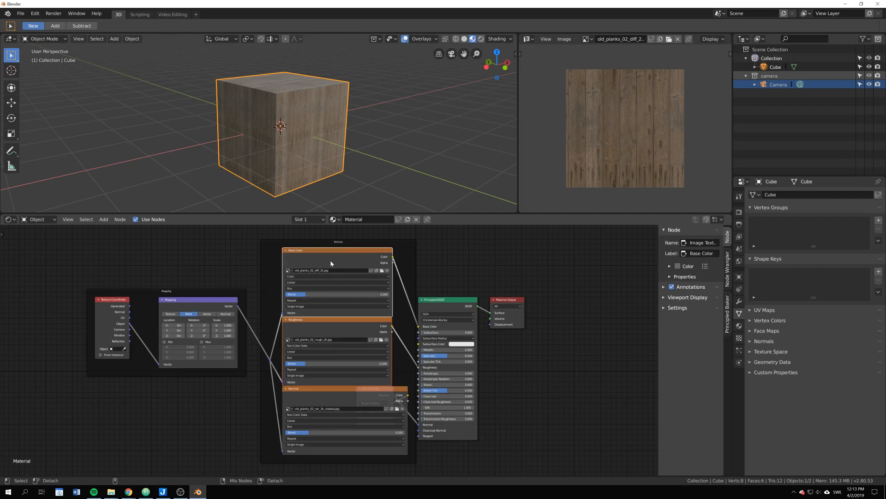
pyautogui.click(322, 402)
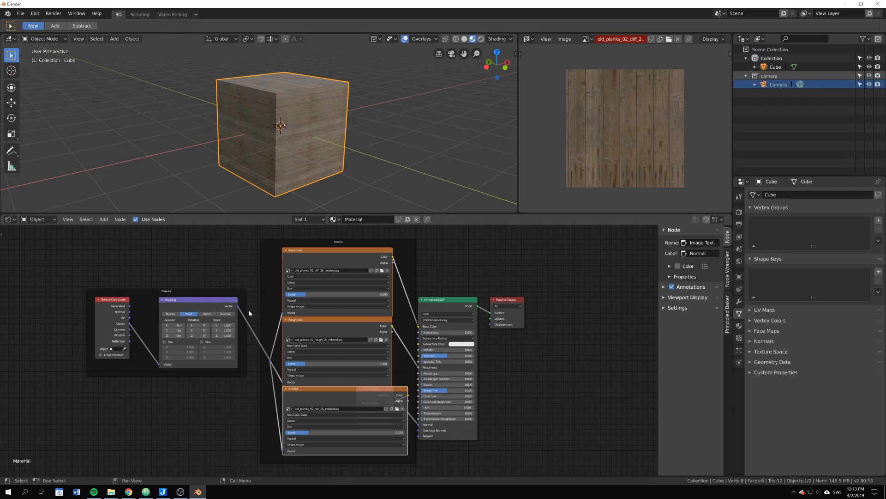
pyautogui.click(592, 40)
pyautogui.click(330, 263)
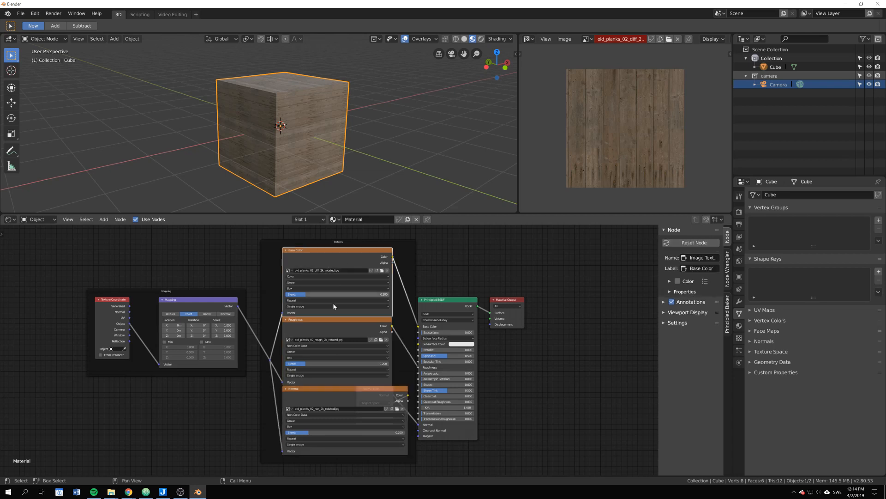
pyautogui.keyDown('shift'); pyautogui.click(336, 330); pyautogui.keyUp('shift')
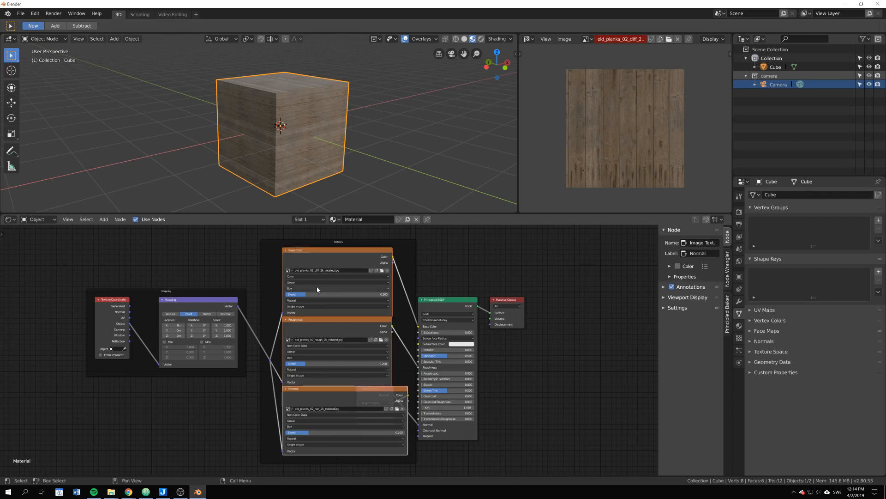
# - Check the rotated plank images in the image list and in the Base Color texture's old_planks_02 source folder
pyautogui.click(315, 254)
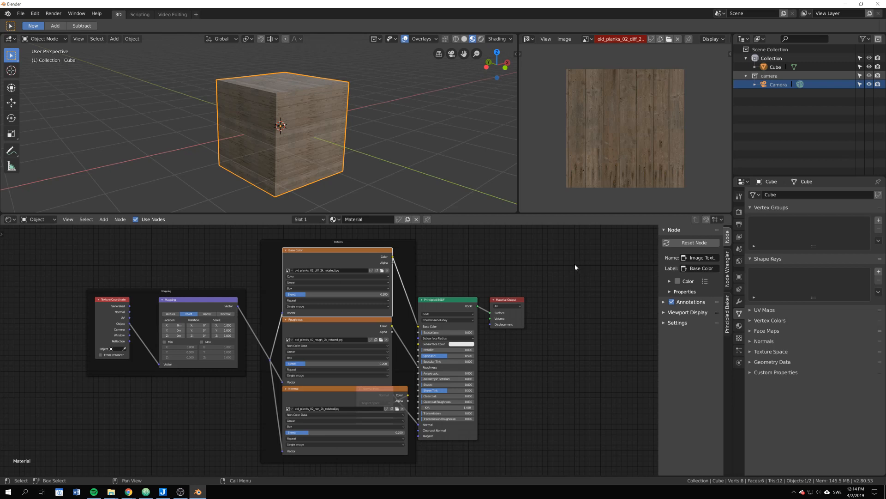
pyautogui.click(587, 39)
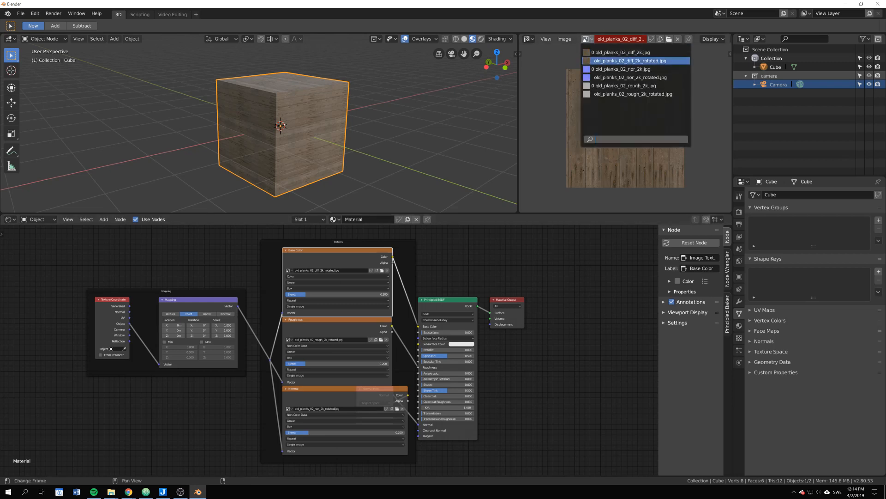
pyautogui.press('Down')
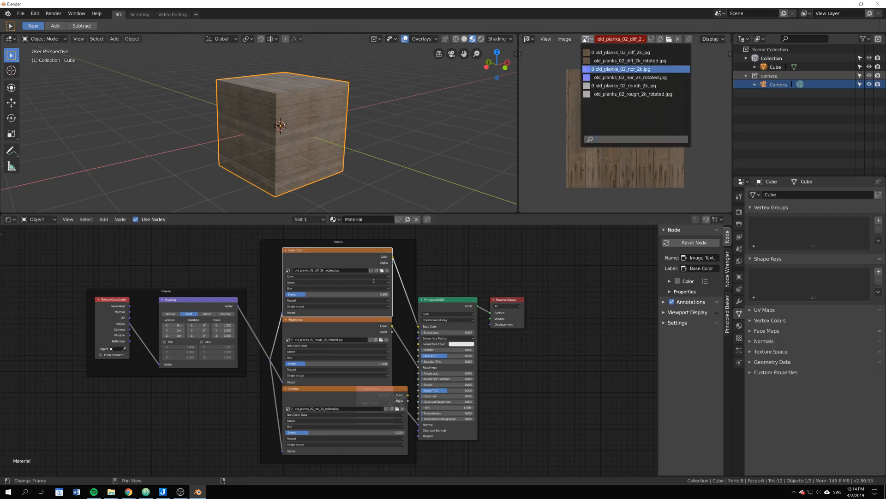
pyautogui.press('Up')
pyautogui.press('Up')
pyautogui.press('Return')
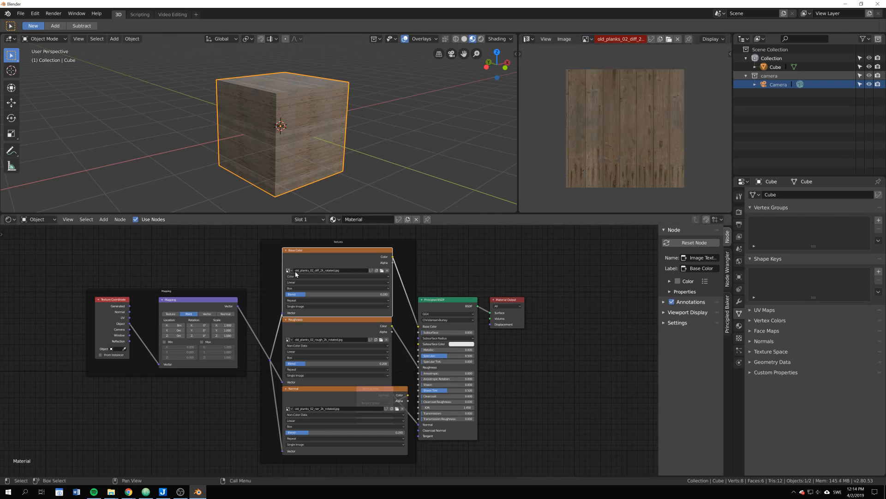
pyautogui.click(382, 270)
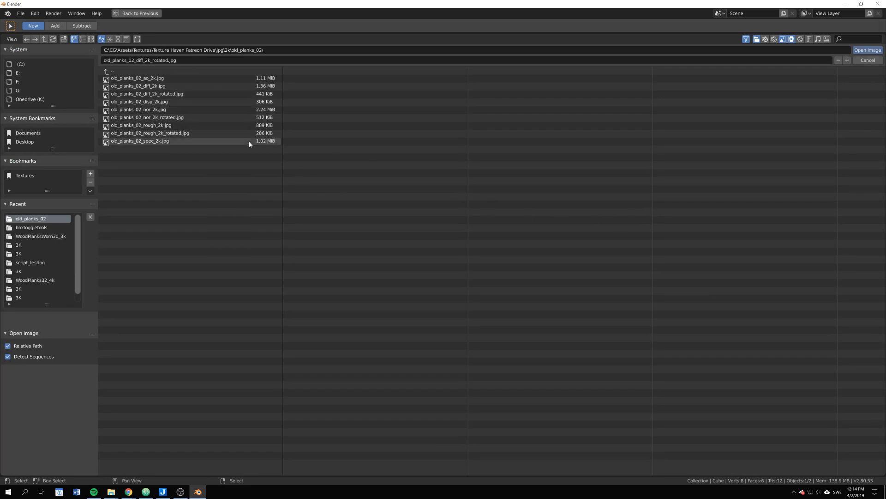
pyautogui.click(868, 50)
# - Select all nodes and toggle the three image textures repeatedly between the rotated and the original plank images
pyautogui.press('a')
pyautogui.press('a')
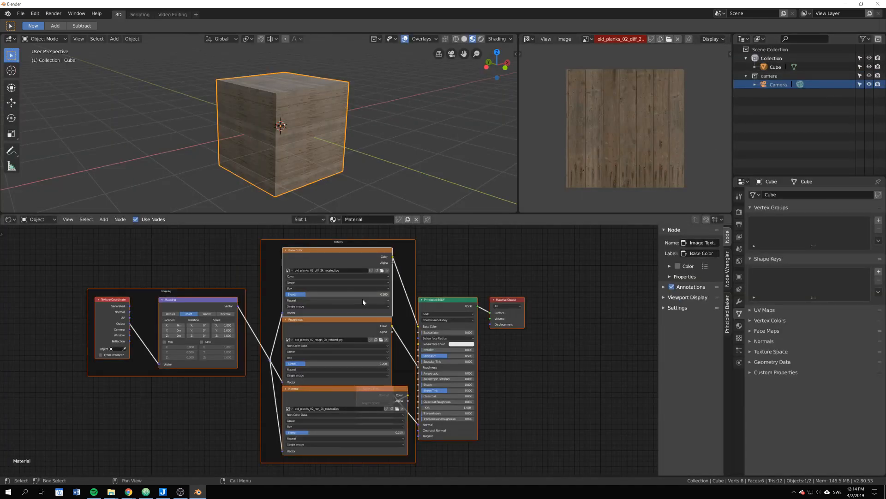
pyautogui.hotkey('alt', 'r')
pyautogui.hotkey('alt', 'r')
pyautogui.hotkey('alt', 'r')
pyautogui.hotkey('alt', 'r')
pyautogui.hotkey('alt', 'r')
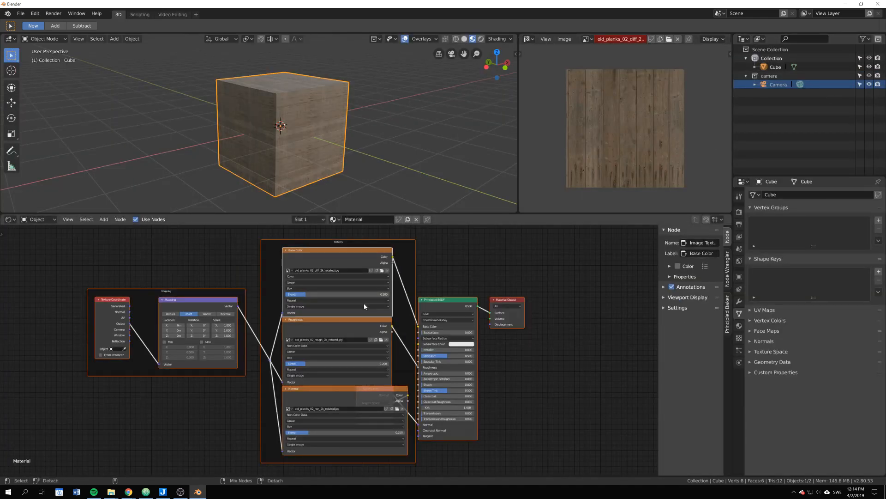
# - Toggle the projection of all three image textures between Box and Flat, leaving it on Flat
pyautogui.hotkey('alt', 'b')
pyautogui.hotkey('alt', 'b')
pyautogui.hotkey('alt', 'b')
pyautogui.hotkey('alt', 'b')
pyautogui.hotkey('alt', 'b')
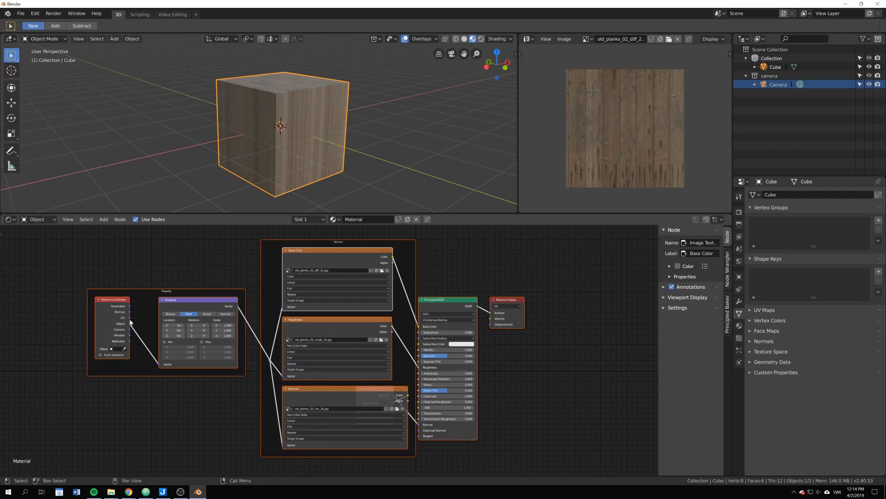
# - Try to connect the Texture Coordinate node's UV output to the Mapping node's Vector input
pyautogui.click(159, 367)
pyautogui.moveTo(129, 318); pyautogui.dragTo(159, 364)
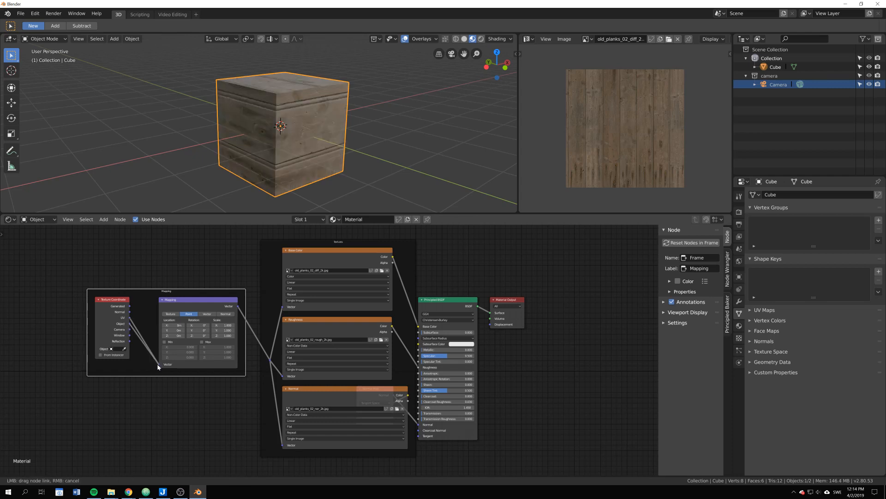
pyautogui.click(314, 322)
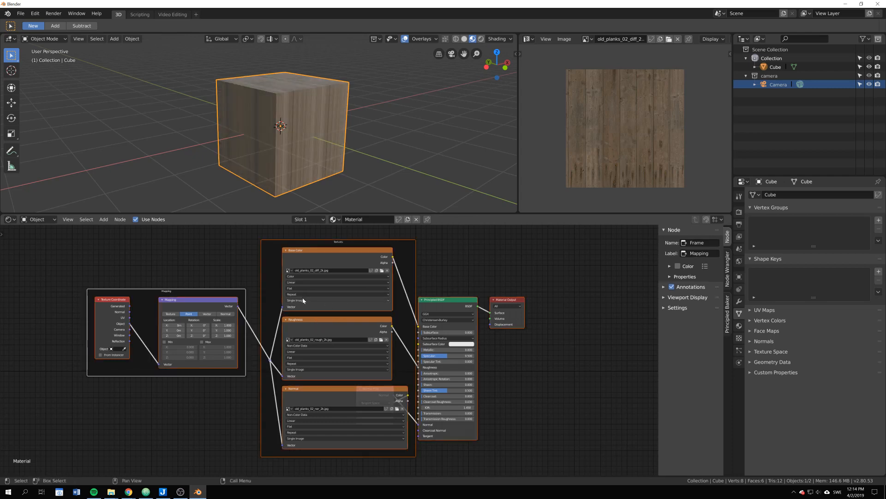
# - Select the coordinate, mapping, image texture and Principled BSDF nodes and duplicate them below the original network
pyautogui.click(317, 324)
pyautogui.keyDown('shift'); pyautogui.click(337, 267); pyautogui.keyUp('shift')
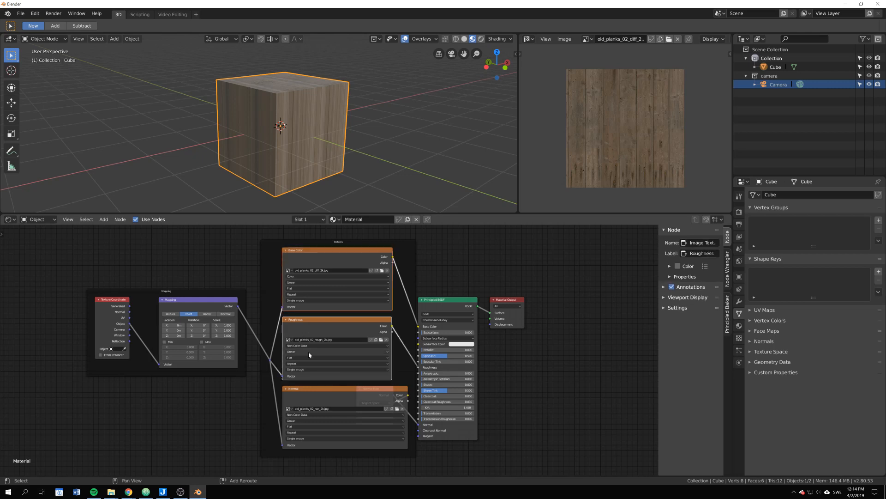
pyautogui.keyDown('shift'); pyautogui.click(310, 397); pyautogui.keyUp('shift')
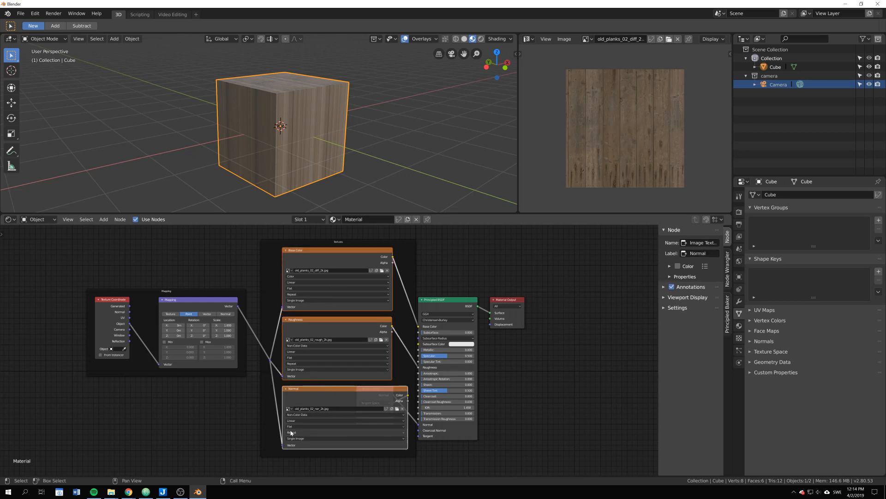
pyautogui.scroll(-2, 409, 398)
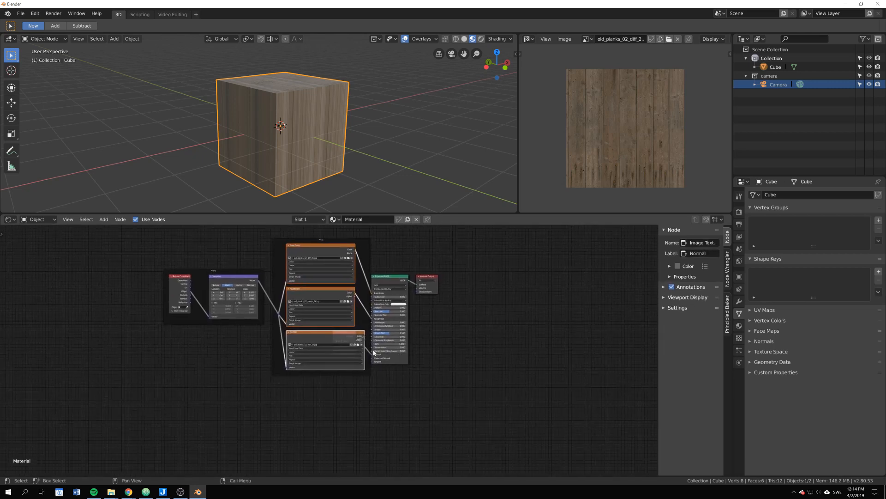
pyautogui.press('b')
pyautogui.moveTo(149, 261); pyautogui.dragTo(393, 364)
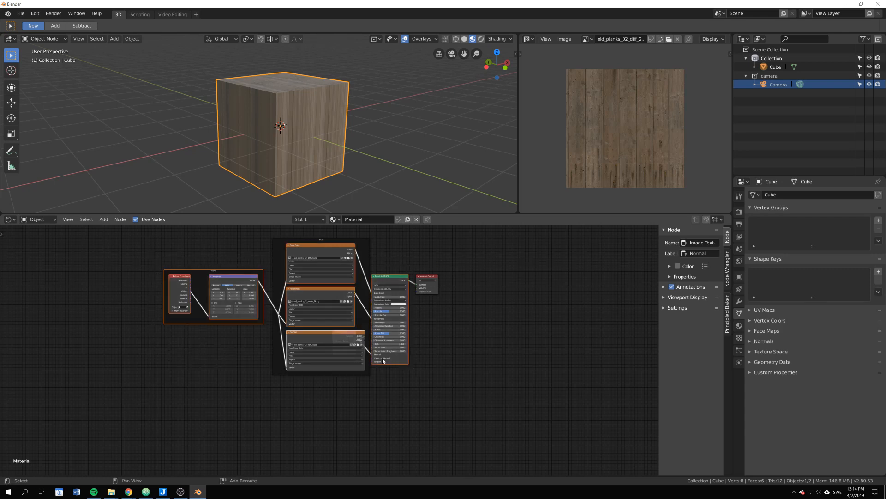
pyautogui.hotkey('shift', 'd')
pyautogui.click(425, 459)
# - Add a Mix Shader node beside the two Principled BSDFs and move the Material Output farther away to make room
pyautogui.hotkey('shift', 'a')
pyautogui.write('mix')
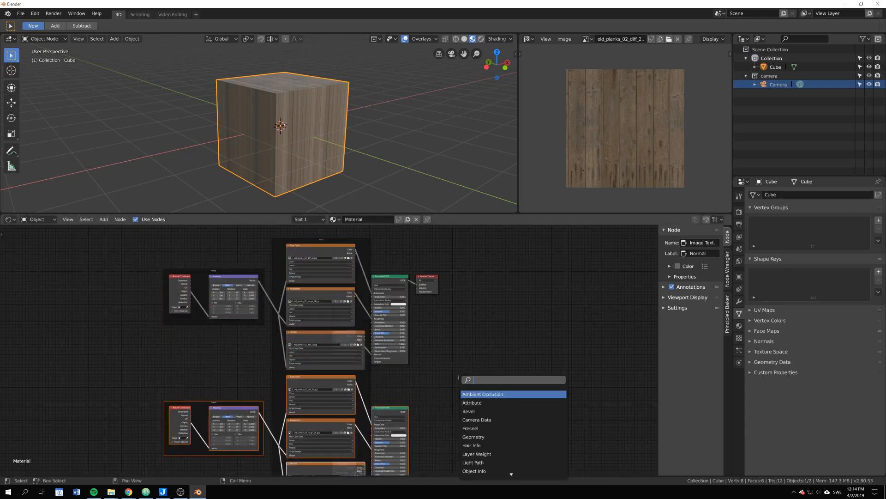
pyautogui.press('Return')
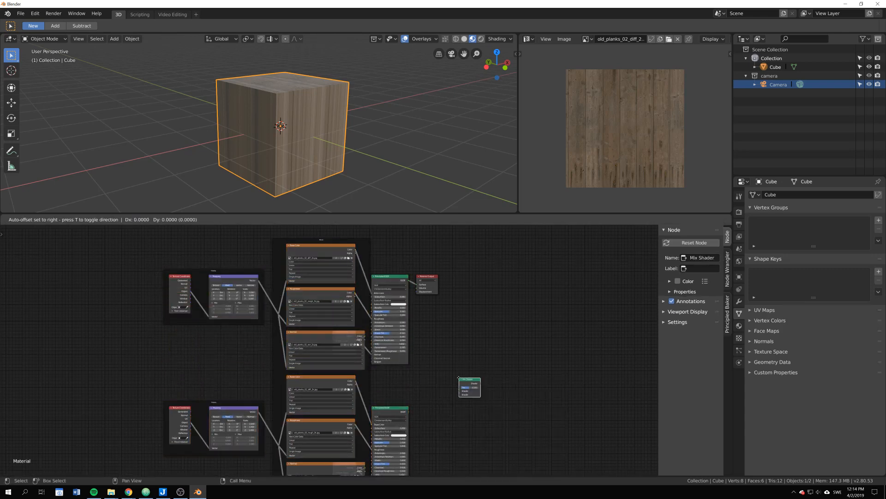
pyautogui.click(459, 379)
pyautogui.moveTo(421, 286); pyautogui.dragTo(512, 332)
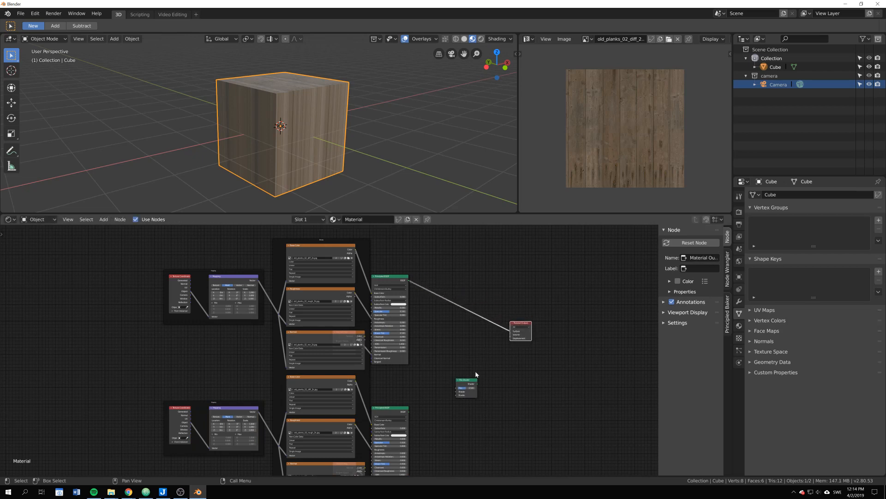
# - Route both Principled BSDFs through the Mix Shader into the Material Output, removing the original direct link
pyautogui.moveTo(477, 383); pyautogui.dragTo(511, 331)
pyautogui.moveTo(408, 280); pyautogui.dragTo(456, 391)
pyautogui.keyDown('alt'); pyautogui.moveTo(394, 429); pyautogui.dragTo(467, 389, button='right'); pyautogui.keyUp('alt')
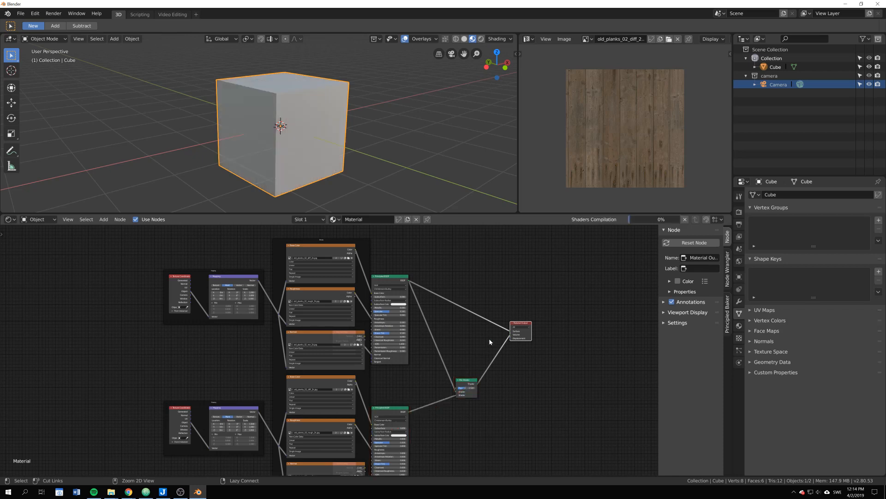
pyautogui.moveTo(510, 331); pyautogui.dragTo(470, 301)
pyautogui.moveTo(469, 300); pyautogui.dragTo(460, 285, button='middle')
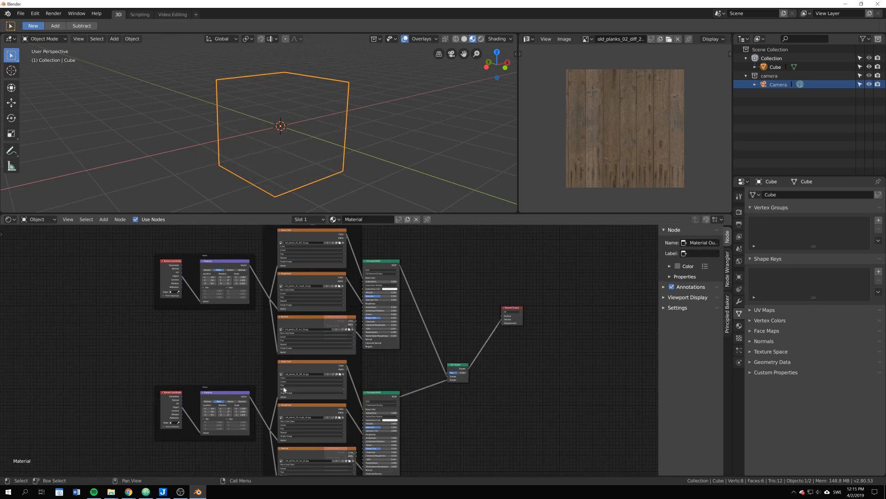
# - Move the duplicated node network and the Mix Shader farther down from the original network
pyautogui.press('a')
pyautogui.moveTo(154, 367); pyautogui.dragTo(467, 432)
pyautogui.press('g')
pyautogui.click(467, 475)
# - Box-select the original network's Mapping, image texture and Principled BSDF nodes, then compare them with the duplicated network below
pyautogui.press('a')
pyautogui.press('b')
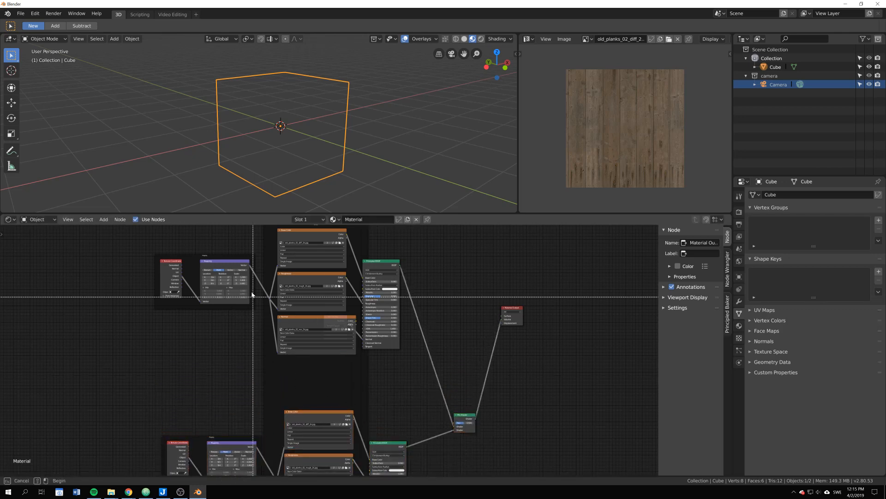
pyautogui.moveTo(231, 239); pyautogui.dragTo(423, 347)
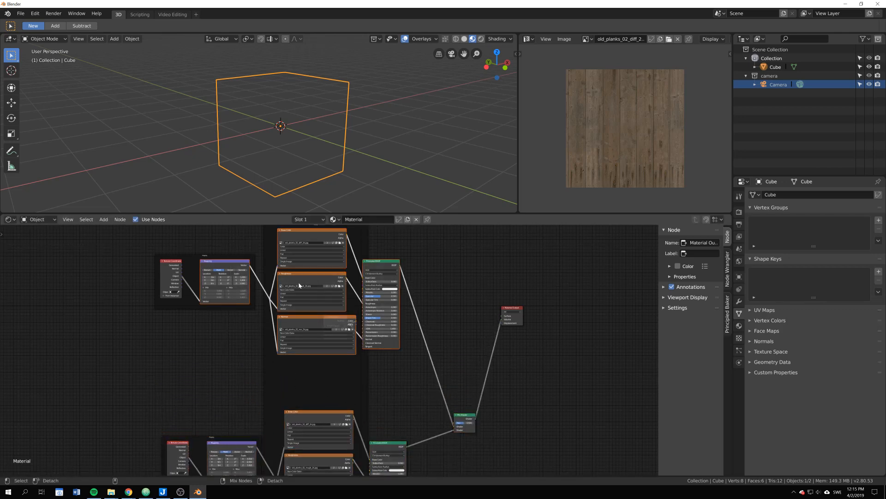
pyautogui.keyDown('ctrl'); pyautogui.keyDown('alt'); pyautogui.scroll(-1, 291, 297); pyautogui.keyUp('alt'); pyautogui.keyUp('ctrl')
pyautogui.keyDown('ctrl'); pyautogui.keyDown('alt'); pyautogui.scroll(1, 291, 297); pyautogui.keyUp('alt'); pyautogui.keyUp('ctrl')
pyautogui.scroll(-1, 351, 369)
pyautogui.moveTo(375, 409); pyautogui.dragTo(377, 316, button='middle')
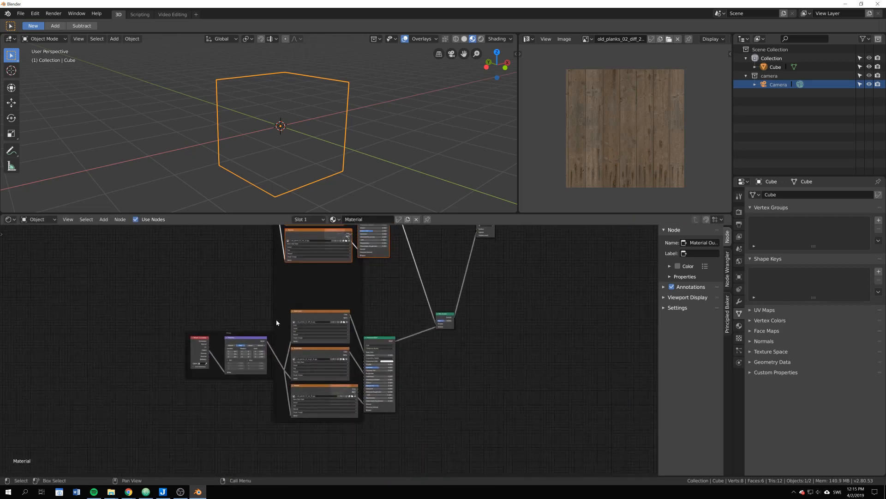
pyautogui.moveTo(396, 281); pyautogui.dragTo(401, 347, button='middle')
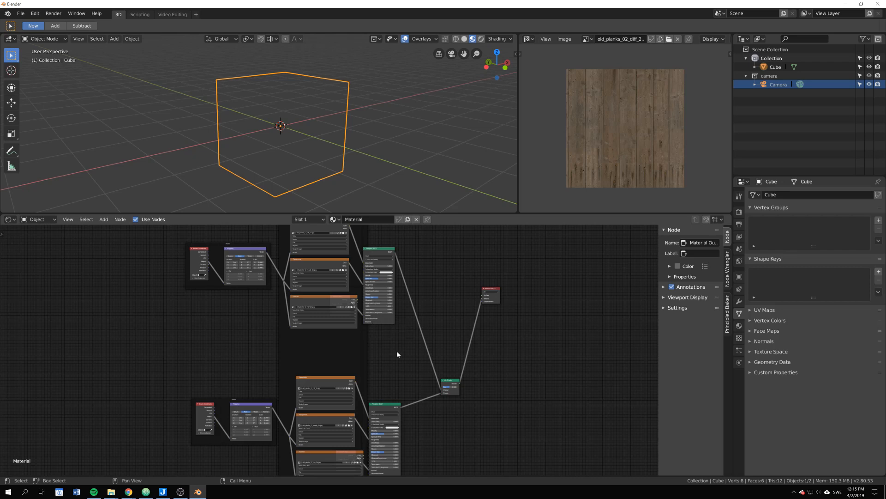
# - Space out both Principled BSDFs away from their image textures and line up the Mix Shader and Material Output between them, leaving everything deselected
pyautogui.press('a')
pyautogui.click(384, 245)
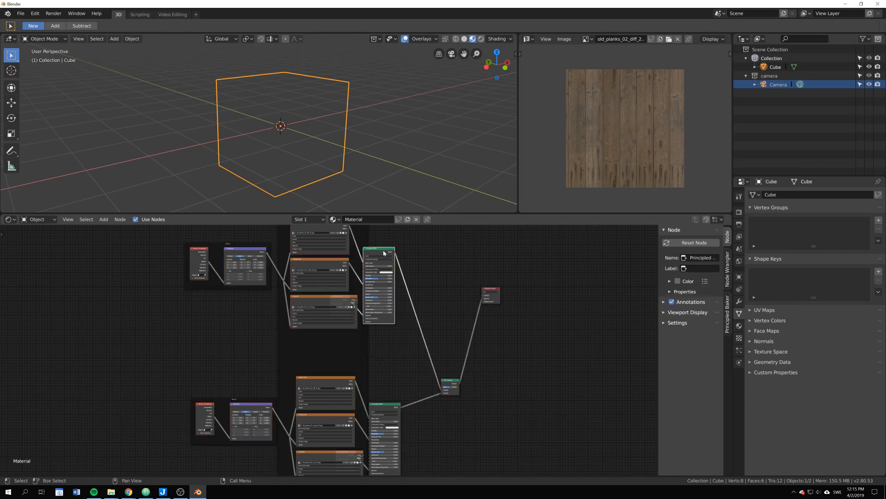
pyautogui.moveTo(386, 256); pyautogui.dragTo(413, 237)
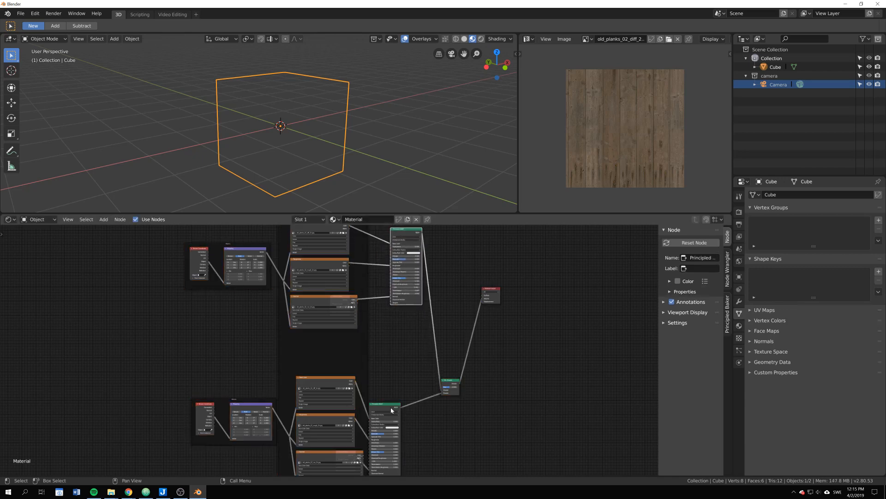
pyautogui.moveTo(393, 411); pyautogui.dragTo(522, 289)
pyautogui.press('a')
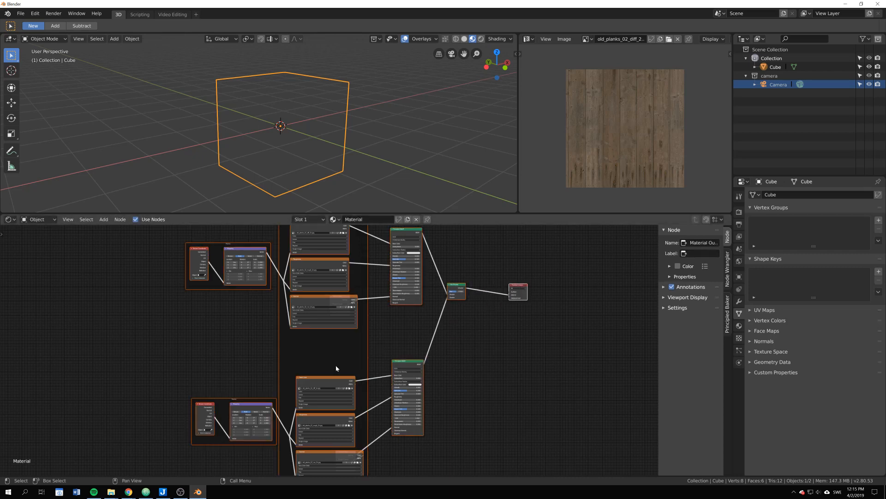
pyautogui.hotkey('alt', 'a')
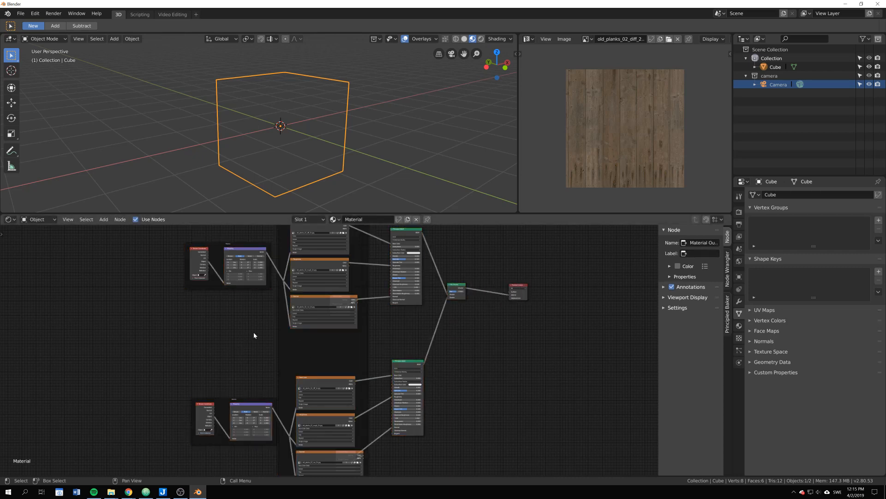
pyautogui.scroll(2, 254, 337)
pyautogui.moveTo(243, 355); pyautogui.dragTo(214, 429, button='middle')
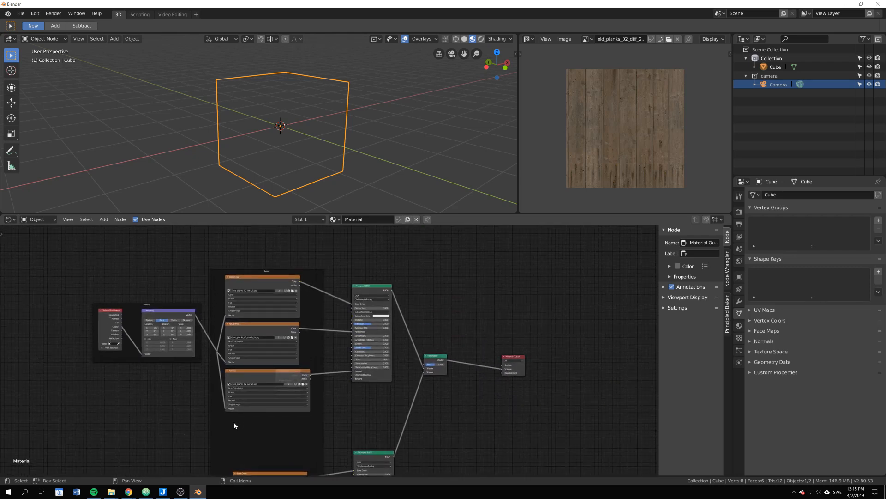
pyautogui.scroll(-1, 310, 373)
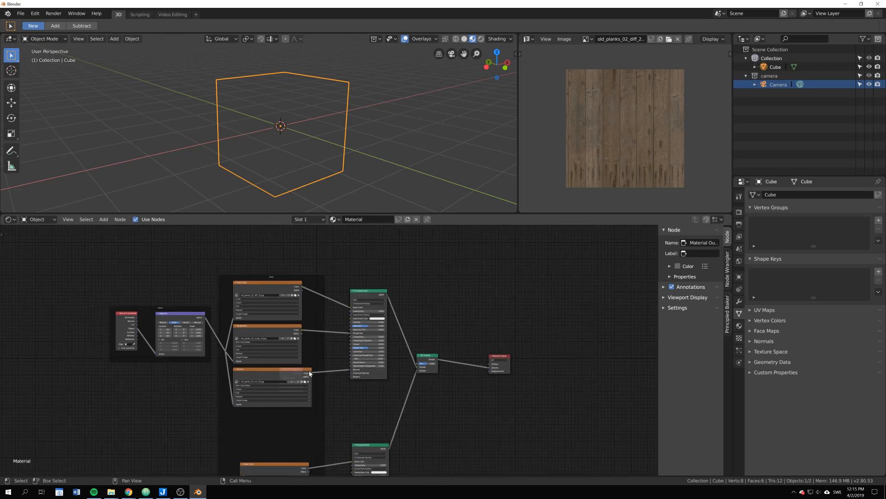